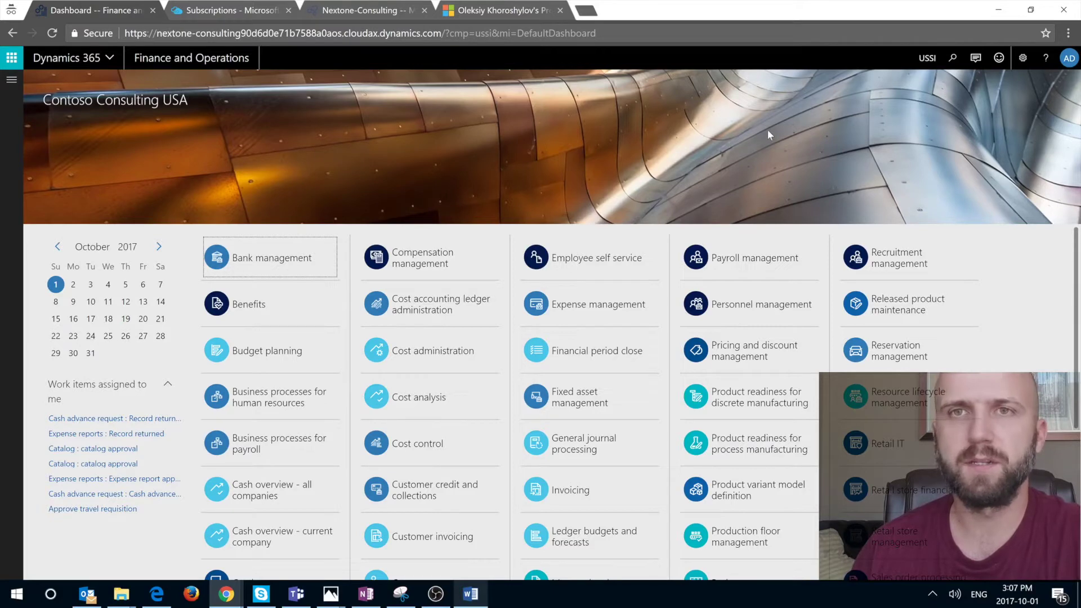
- Check the Dynamics 365 version under About and select the platform Update10 text
click(1023, 58)
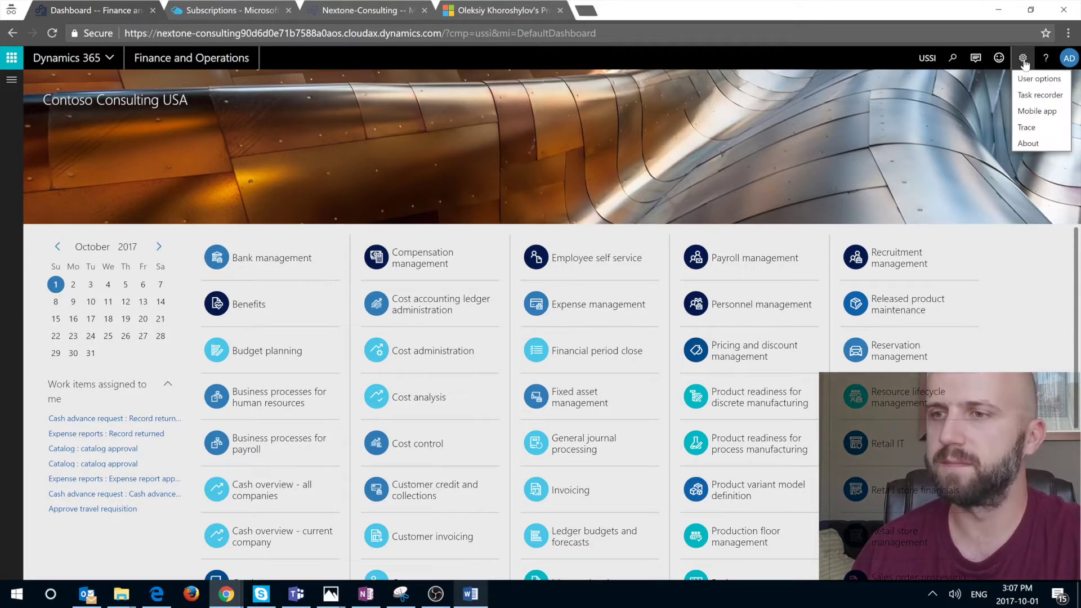
click(1030, 144)
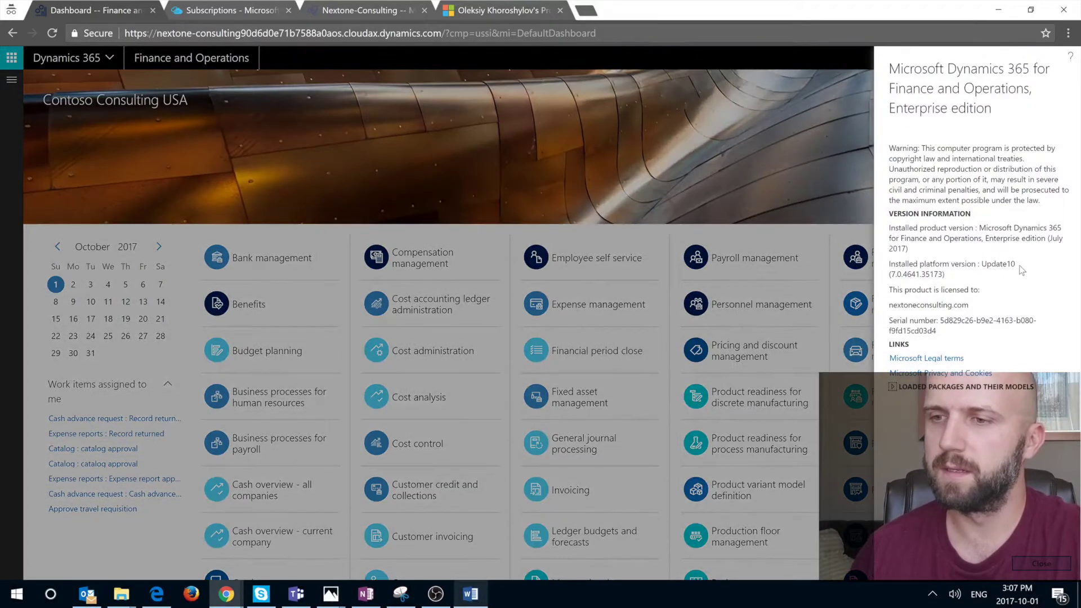
drag(1017, 264, 986, 265)
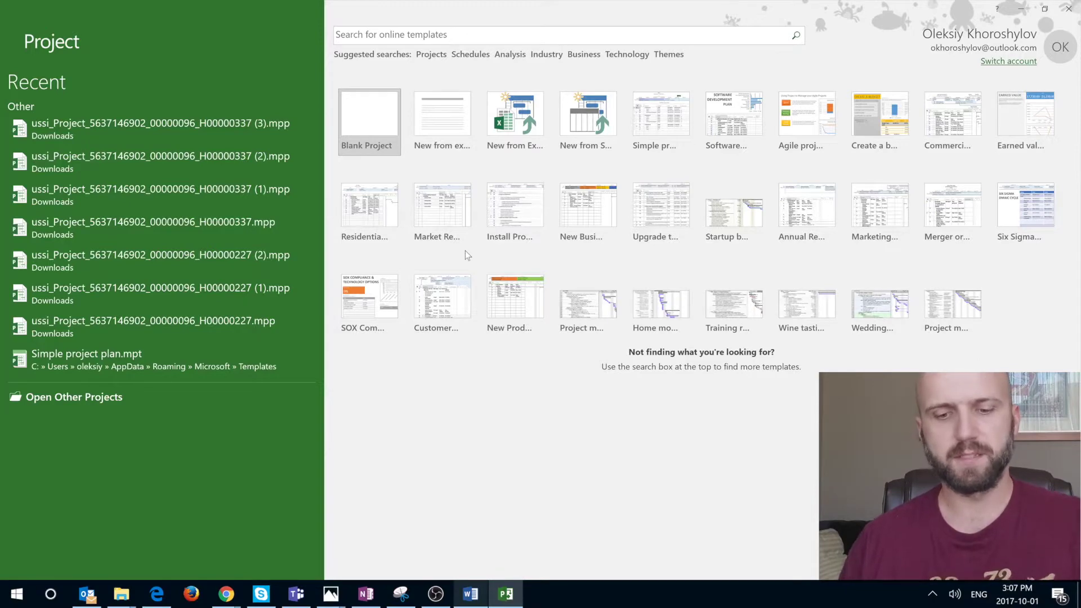
- Switch from Microsoft Project back to the Dynamics 365 dashboard in Chrome
key(super)
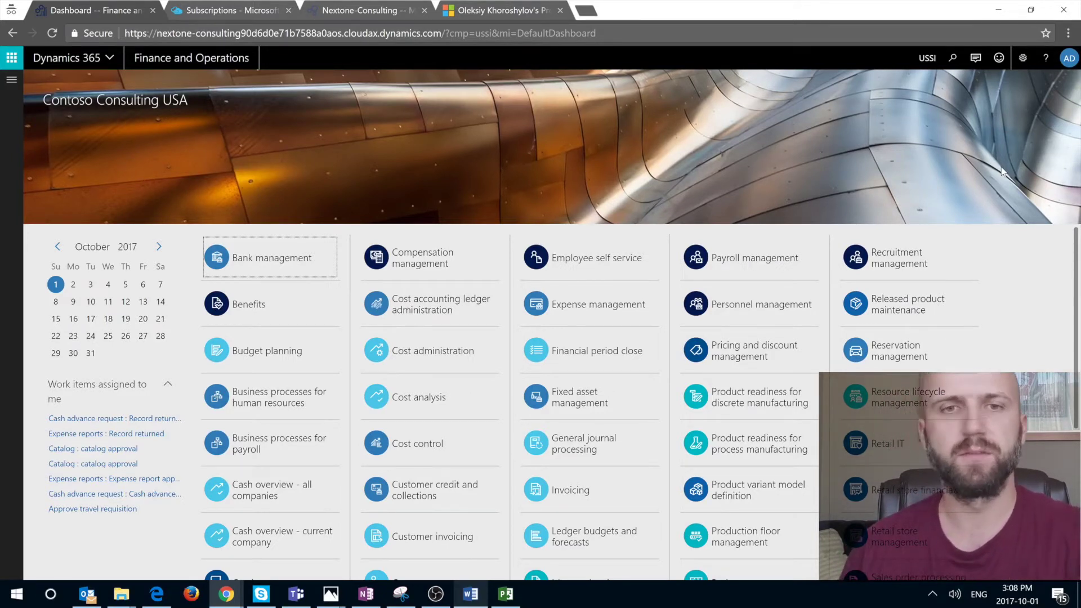
- Open the Project management workspace from the modules list
click(7, 88)
scroll(84, 394, down, 10)
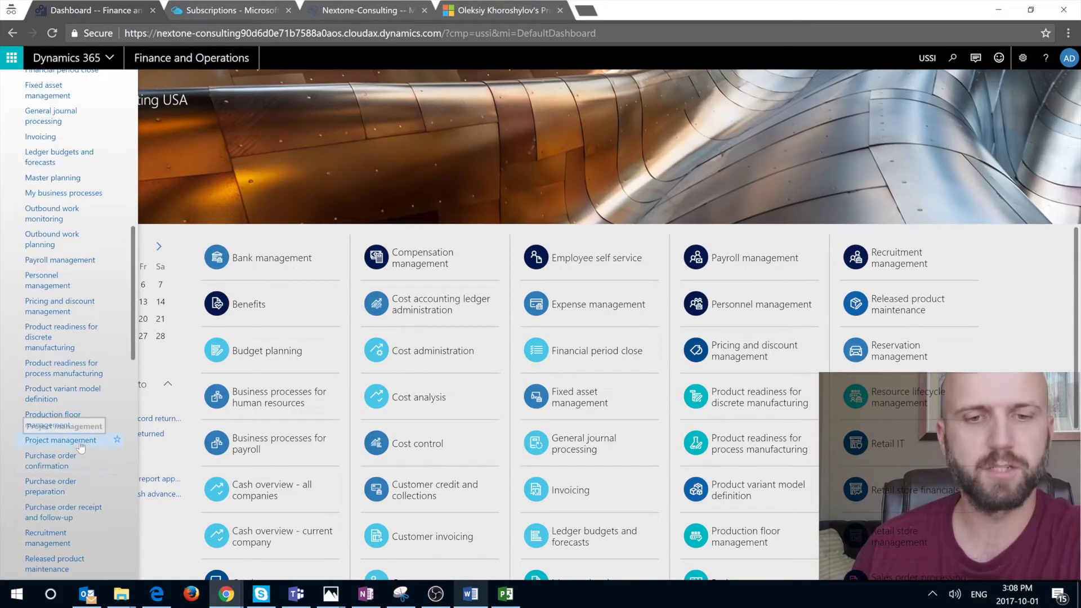
click(61, 440)
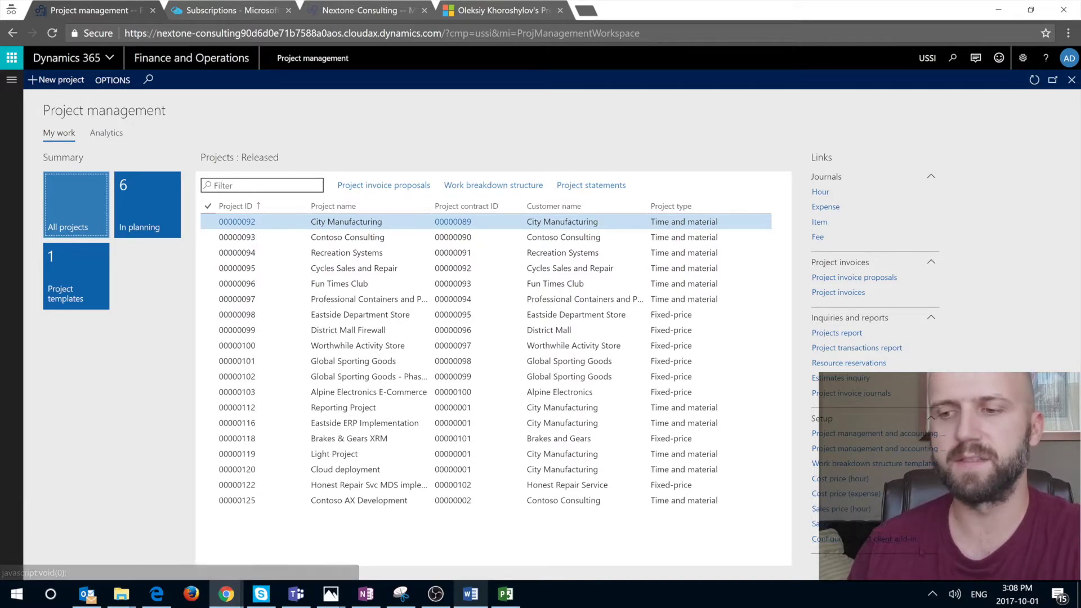
- Download and run the Project client add-in, then dismiss its start error
click(845, 539)
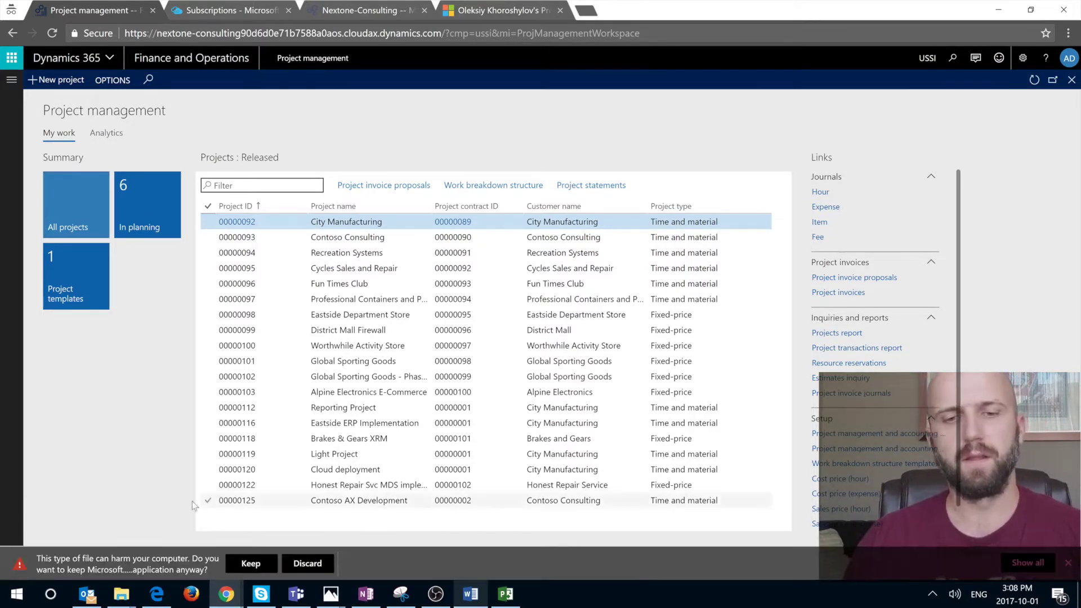
click(251, 564)
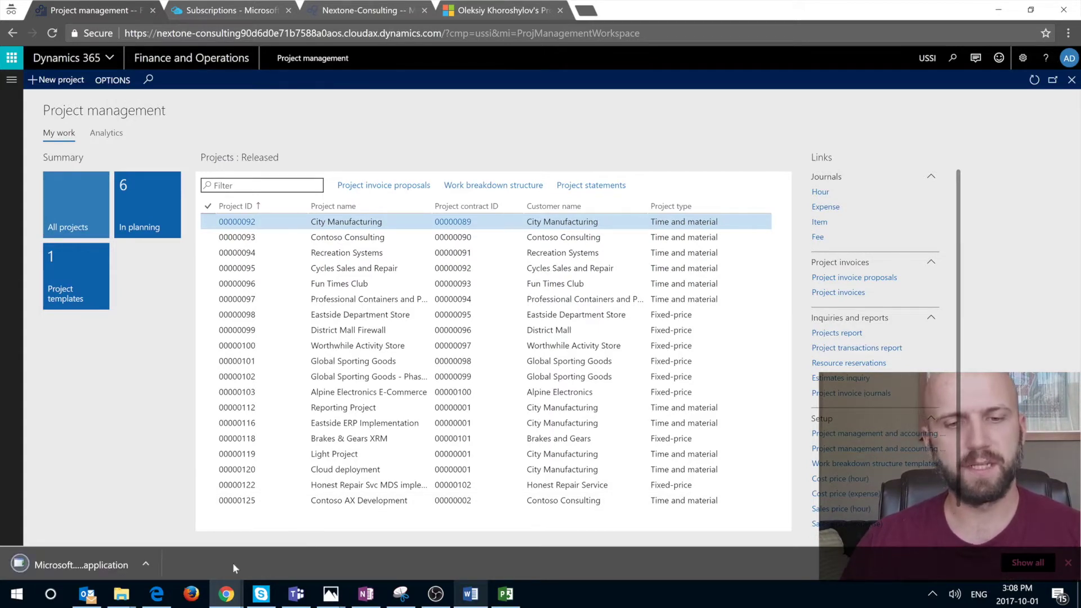
click(103, 567)
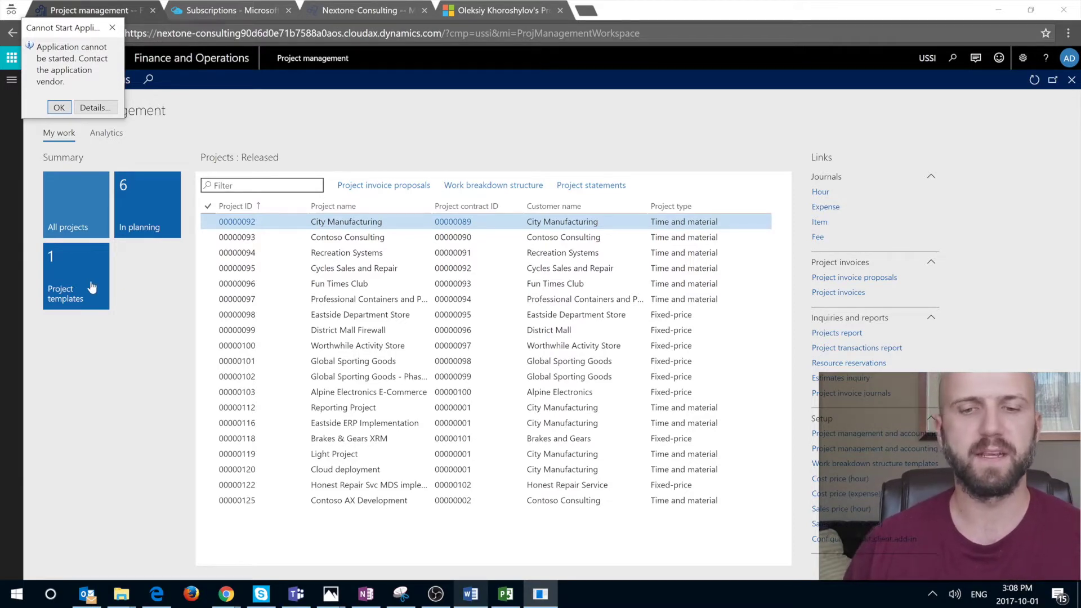
key(Return)
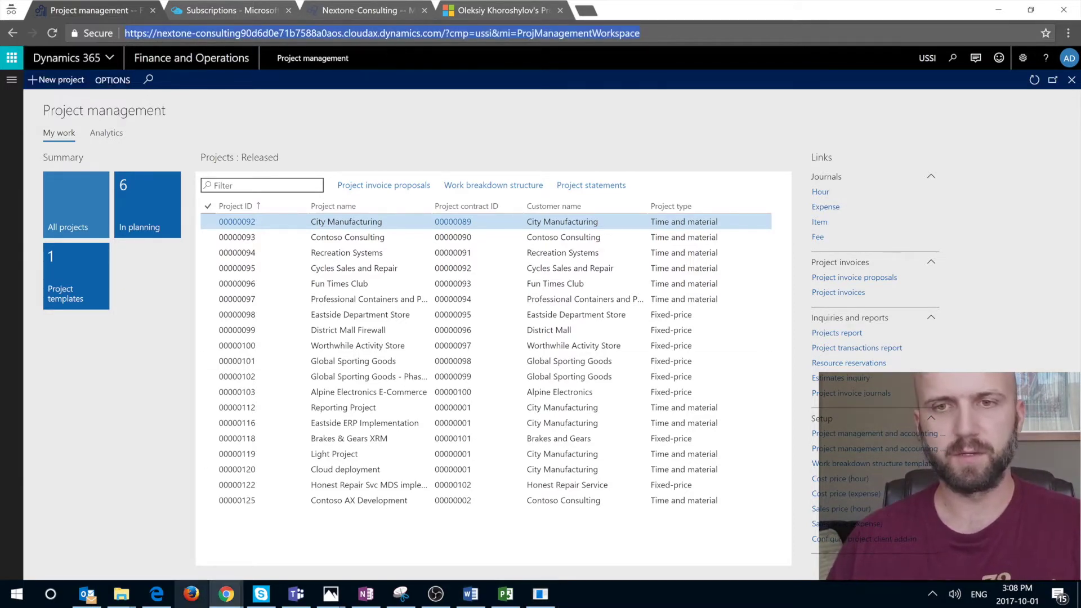
- Open Dynamics 365 in Edge and launch the Project client add-in installer from there
click(157, 596)
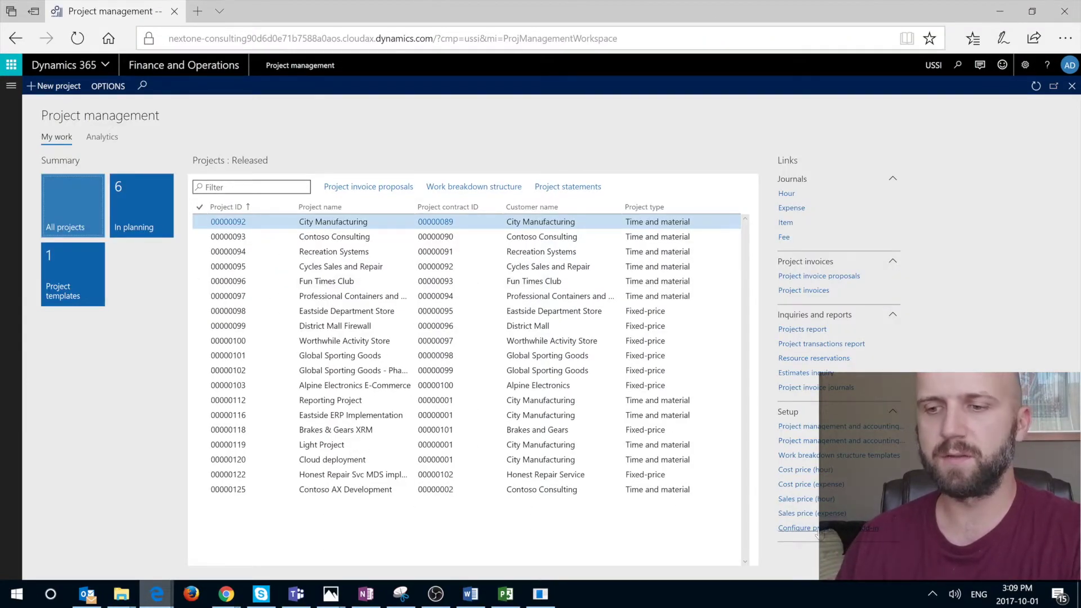
key(ctrl+t)
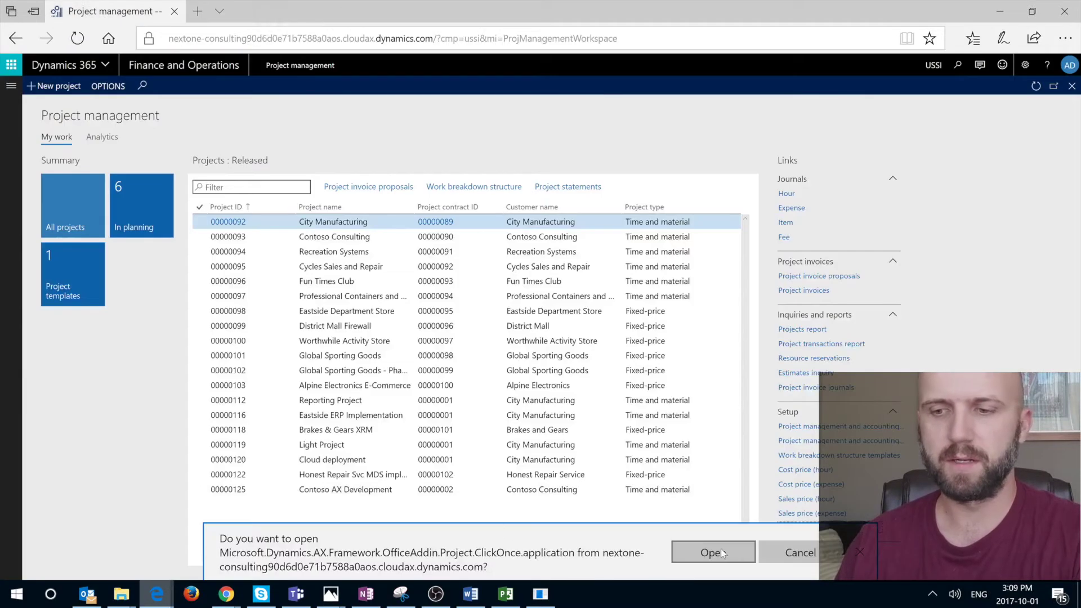
click(713, 553)
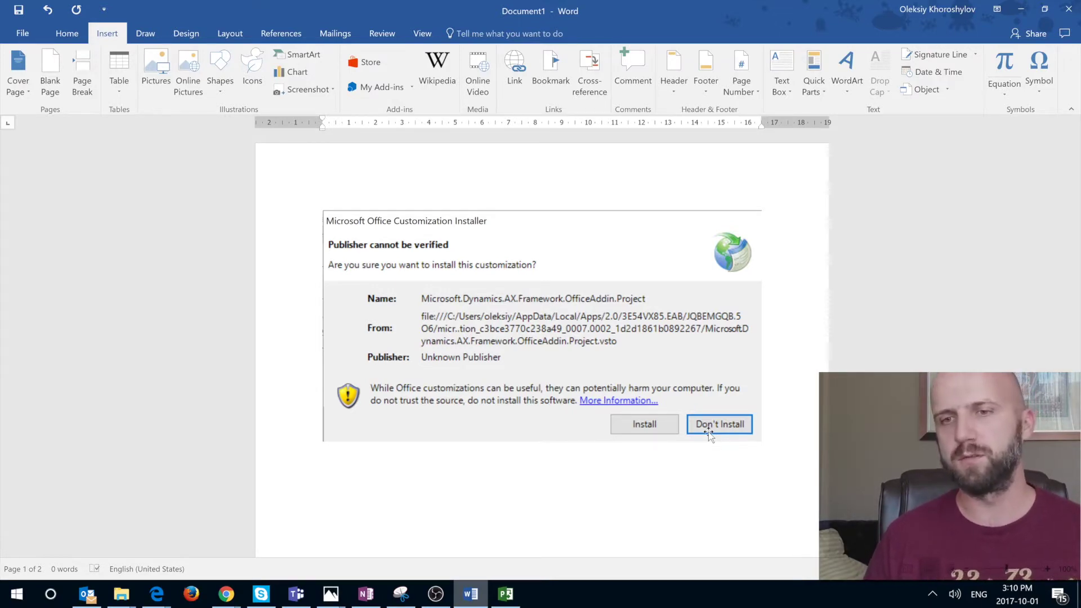
- Install the Dynamics AX Project add-in customization from the Office installer
click(644, 424)
scroll(708, 374, down, 3)
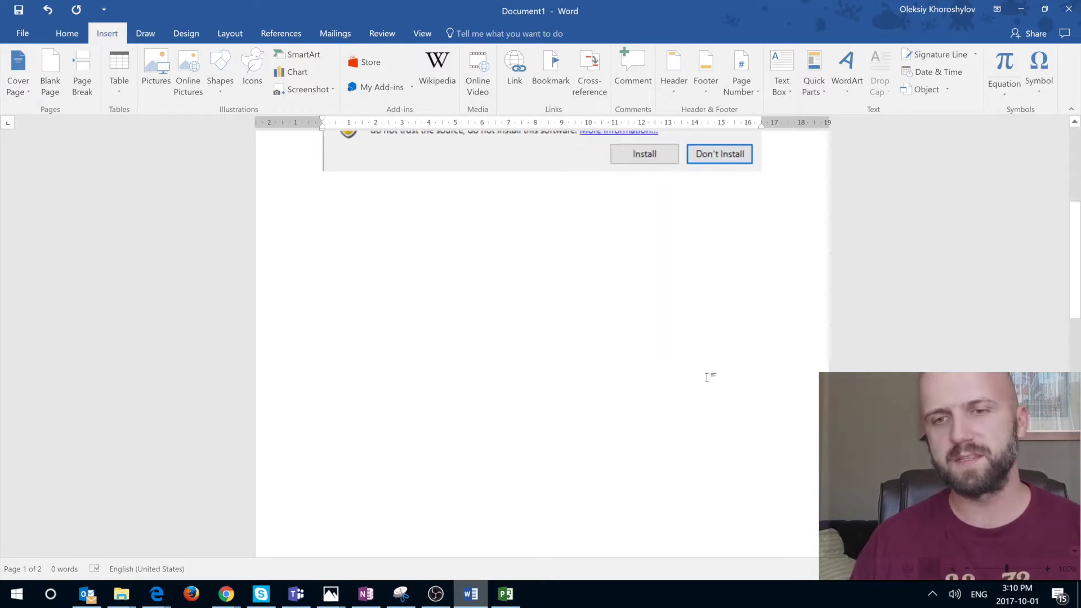
scroll(707, 377, down, 3)
scroll(708, 376, up, 1)
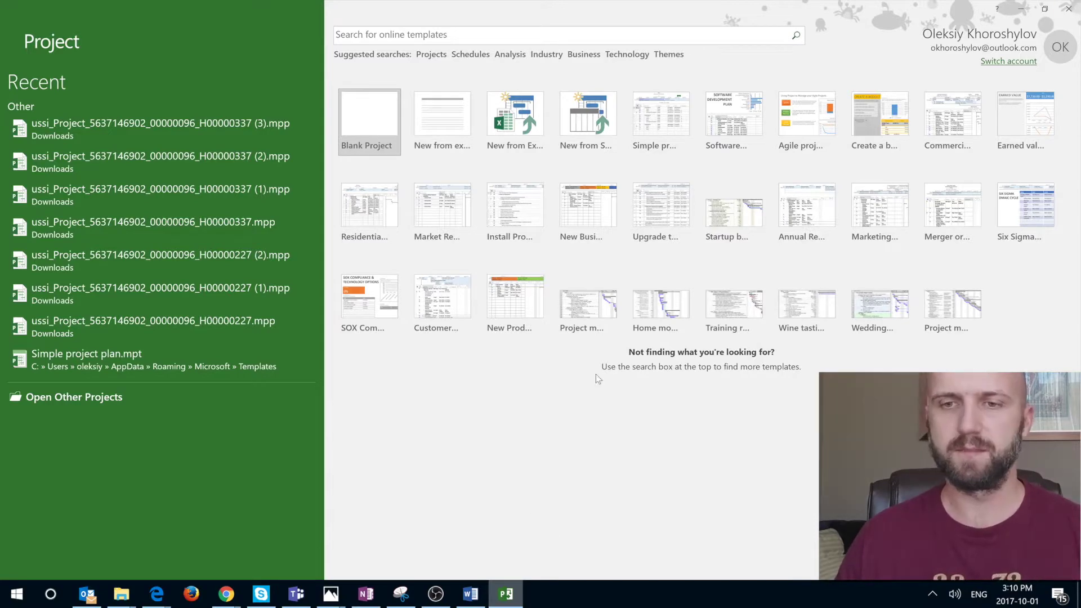
- Restart Project and create a blank project showing the Dynamics 365 for Operations tab
key(alt+F4)
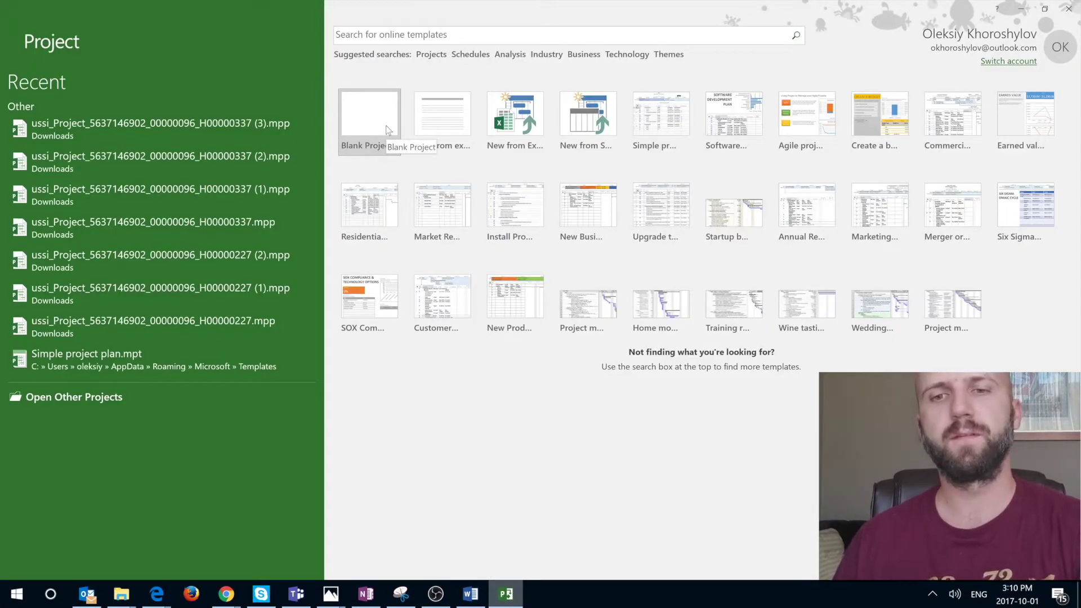
click(386, 128)
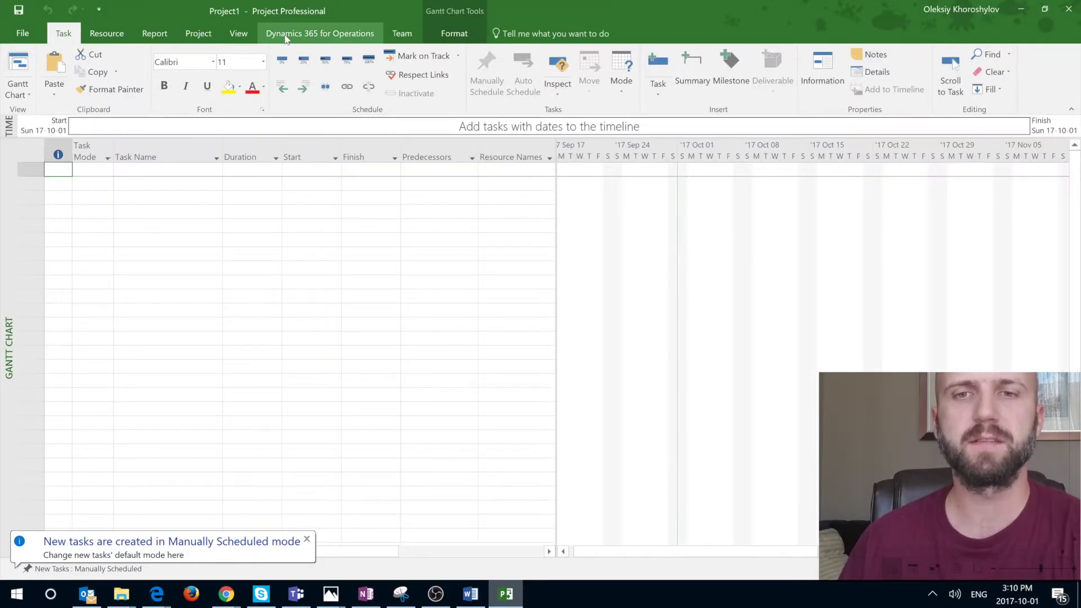
click(332, 36)
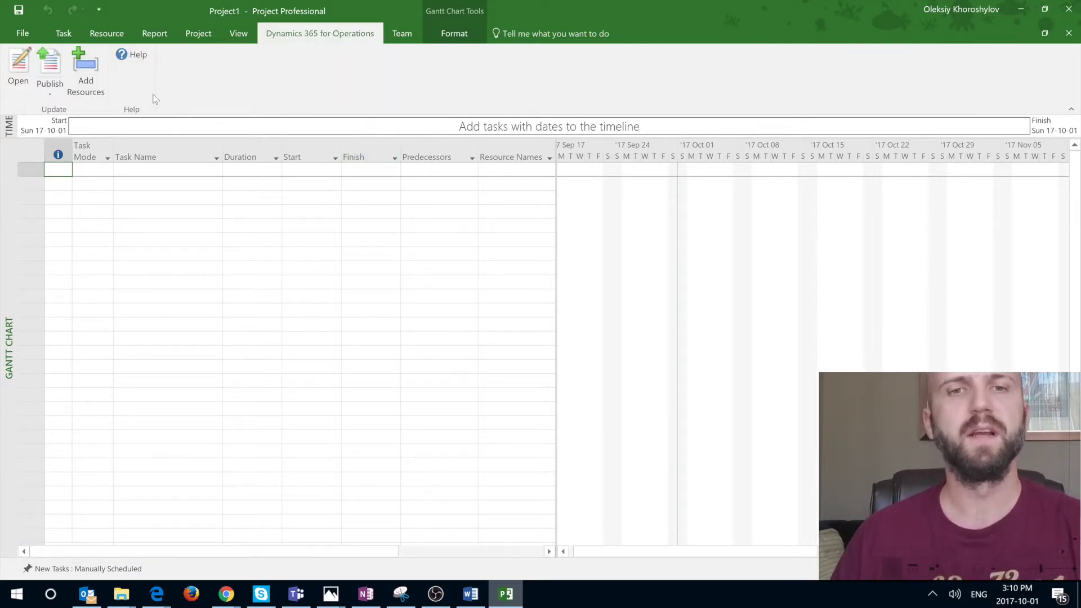
- Confirm the Dynamics 365 for Operations add-in is listed in Options > Add-ins, then cancel
click(37, 39)
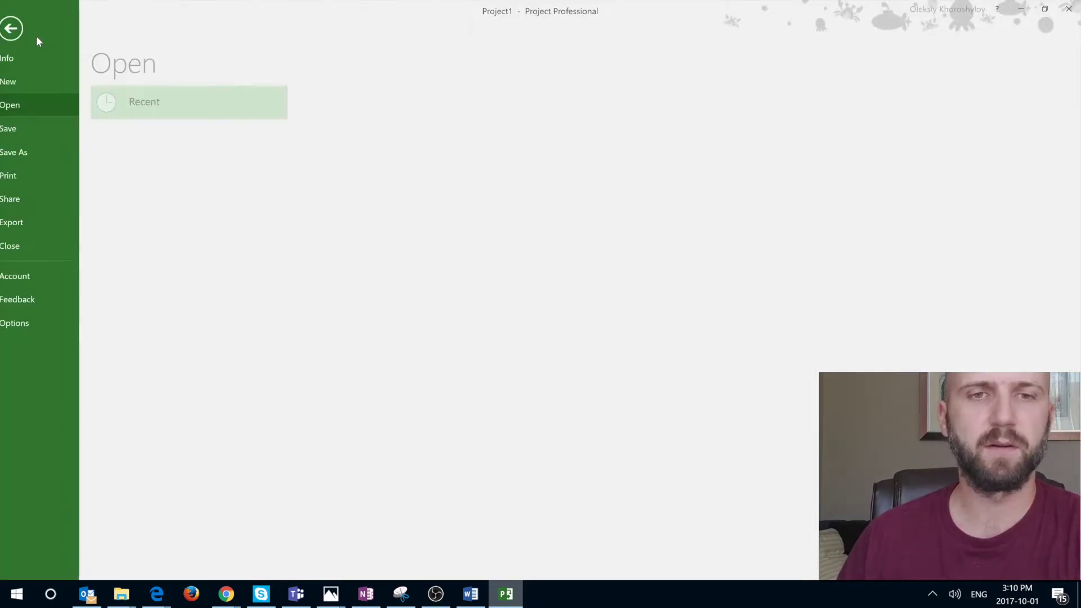
click(46, 323)
click(292, 256)
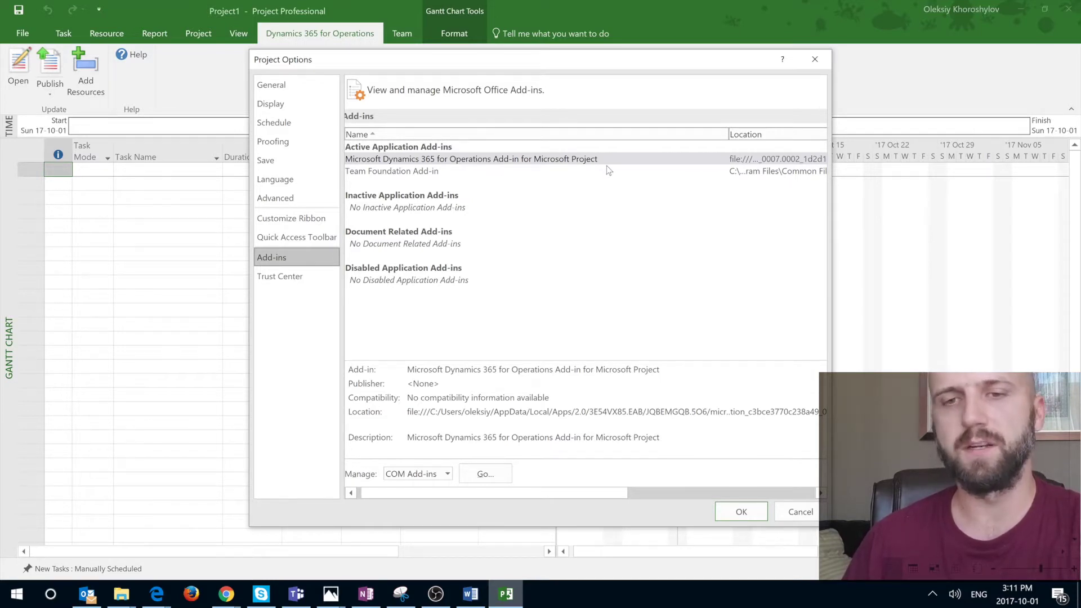
click(800, 511)
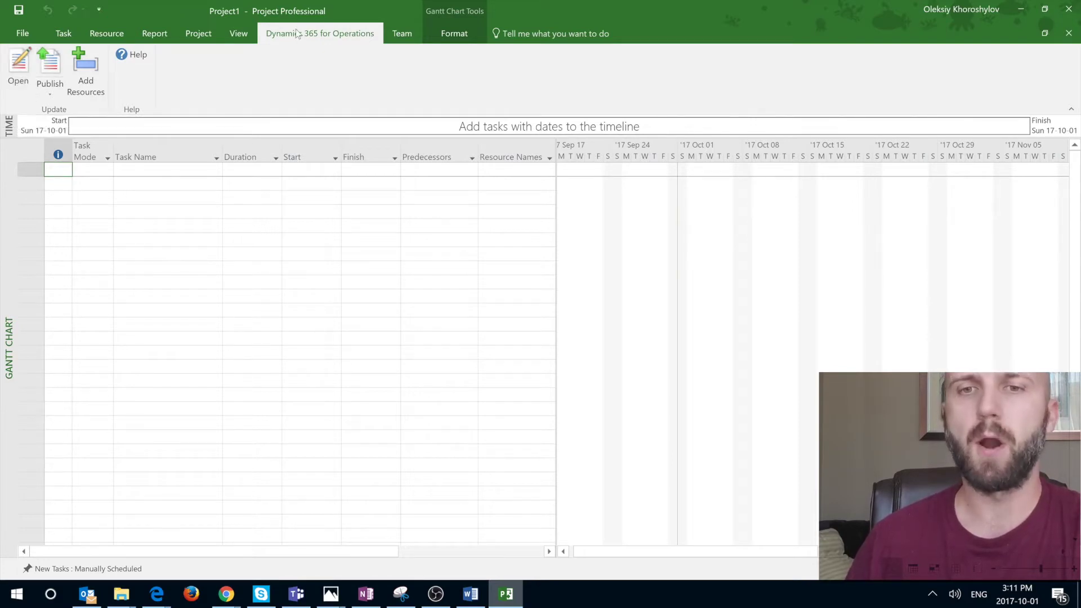
- Start opening a project from Dynamics 365 and sign in with the work account password
click(20, 89)
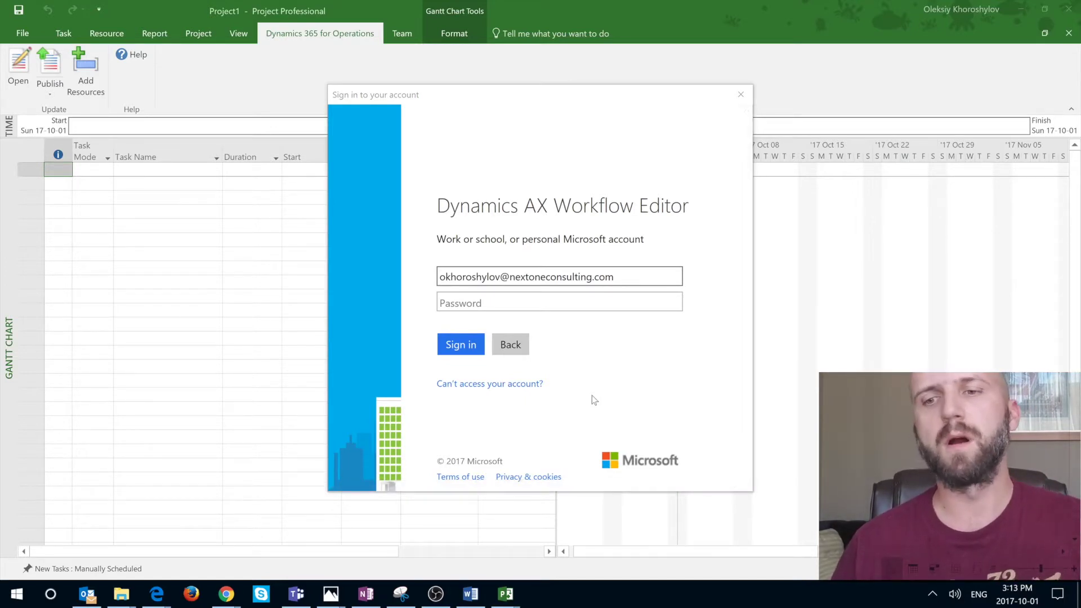
drag(625, 279, 438, 277)
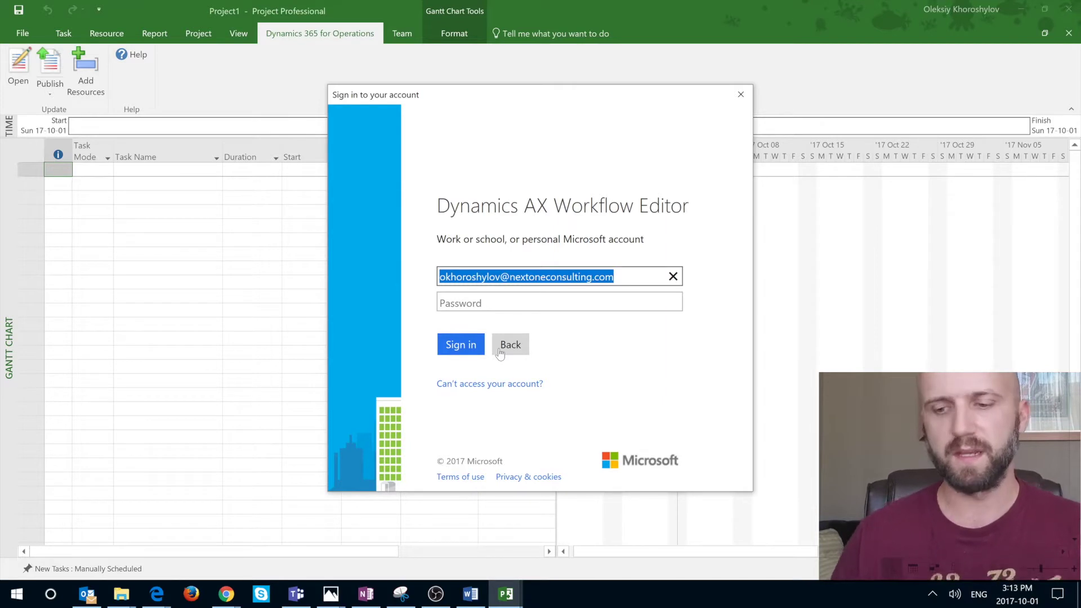
key(Tab)
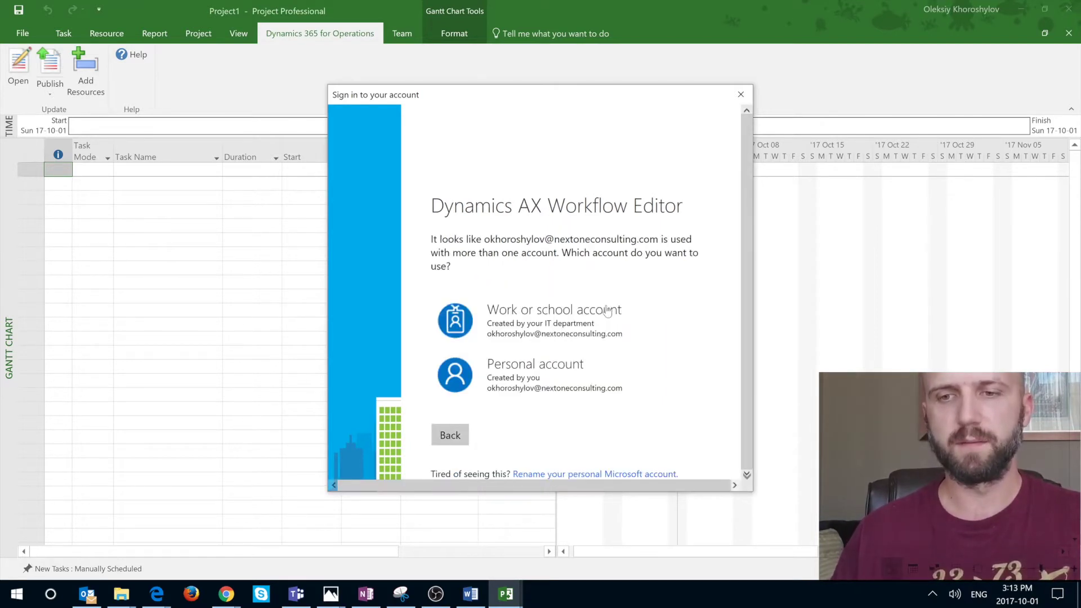
click(608, 311)
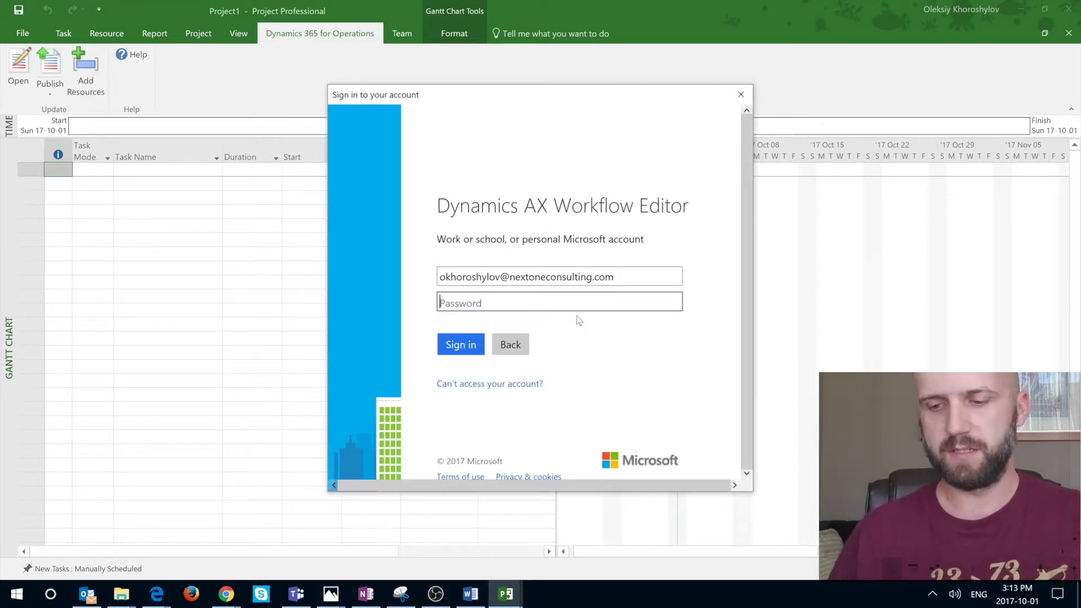
text(••••)
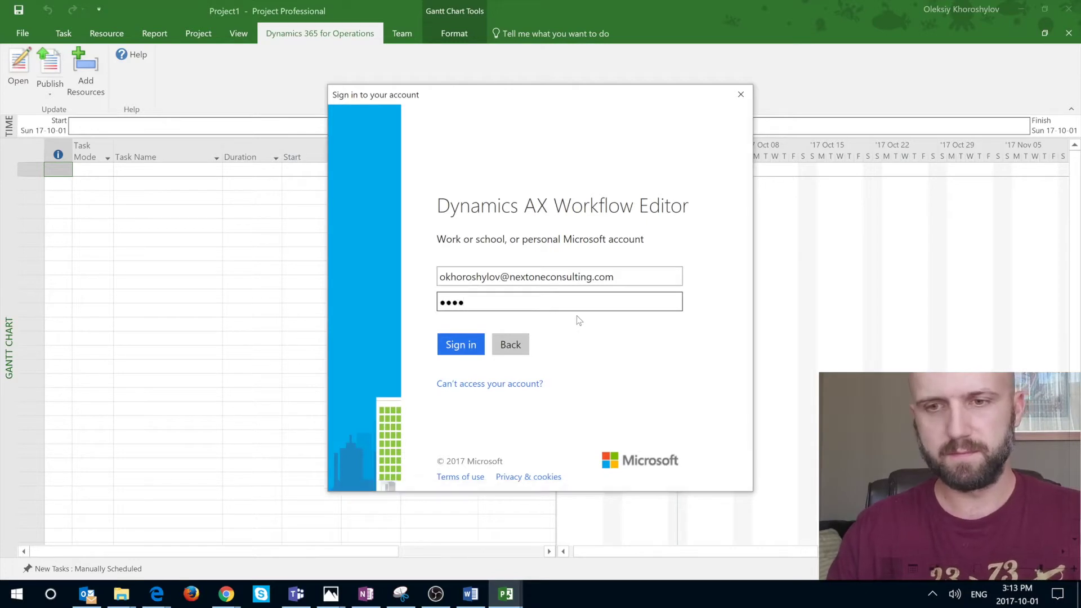
text(••••••)
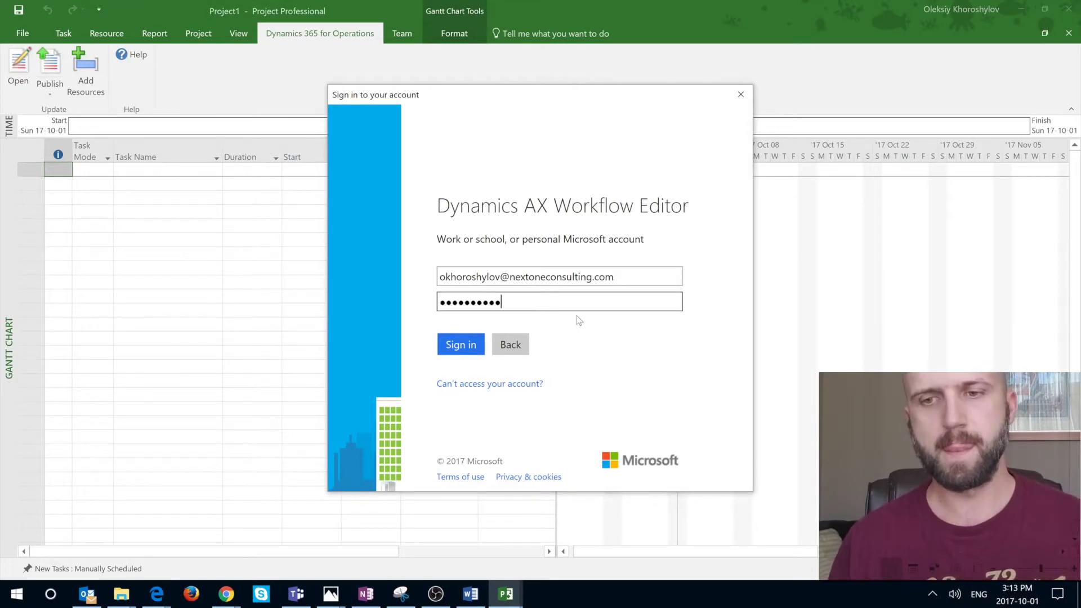
key(Return)
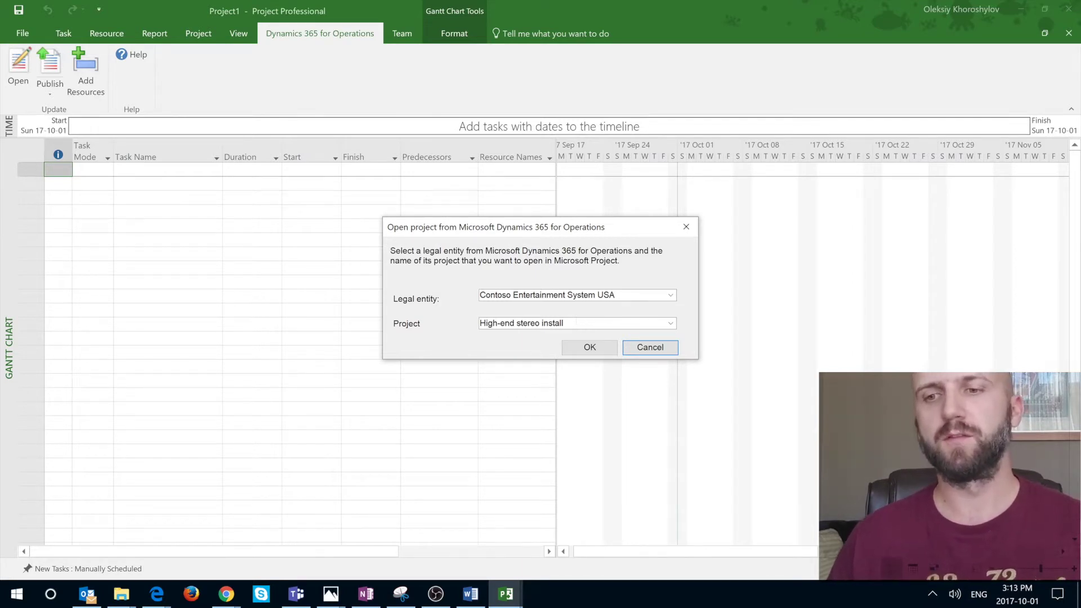
- Open project Cycles Sales and Repair from legal entity Contoso Consulting USA
click(668, 299)
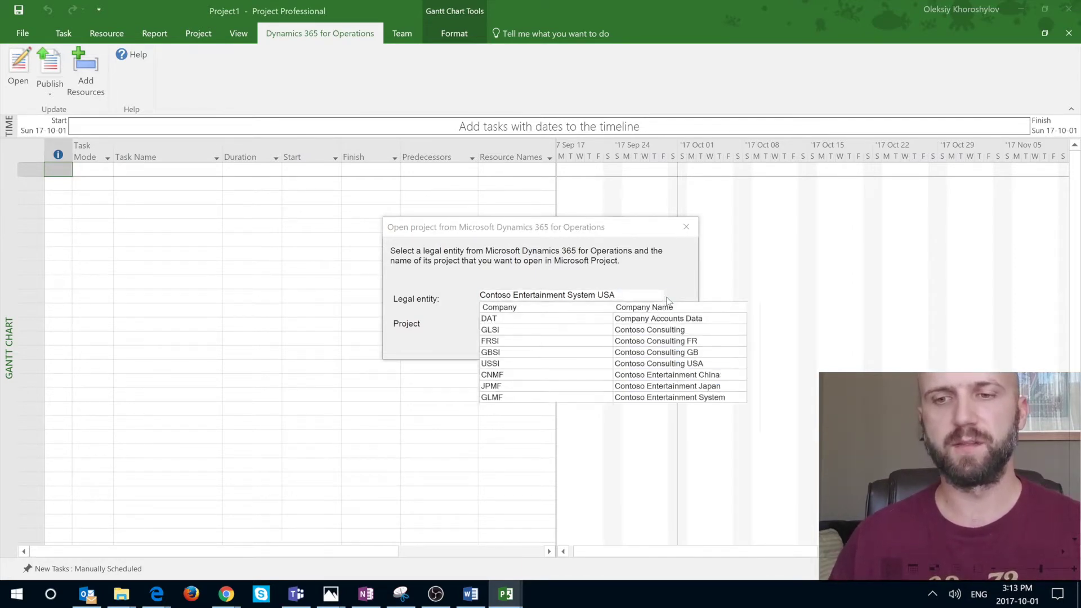
click(515, 364)
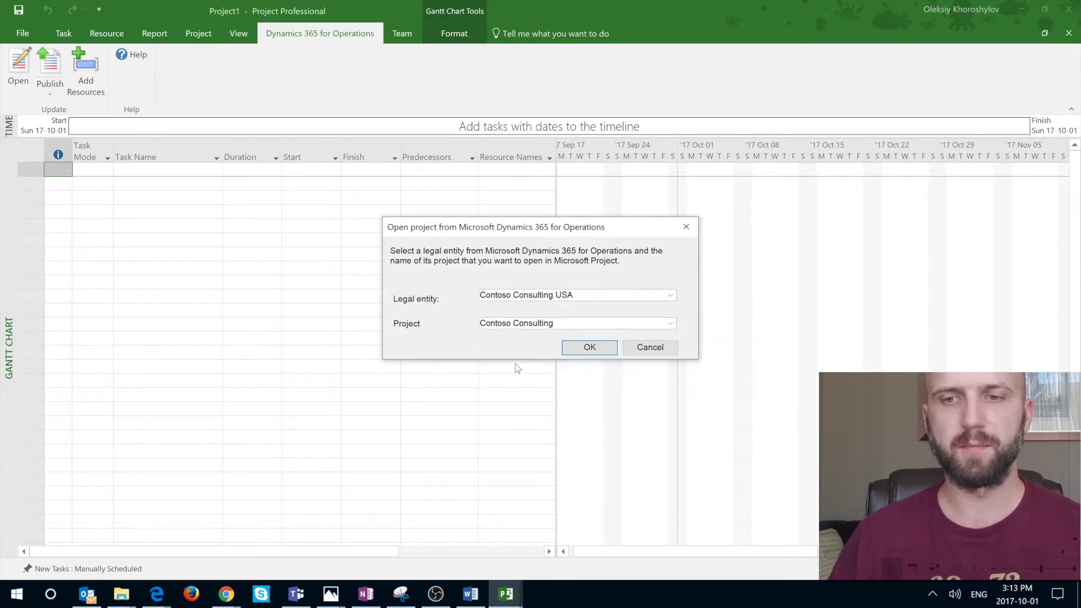
click(673, 323)
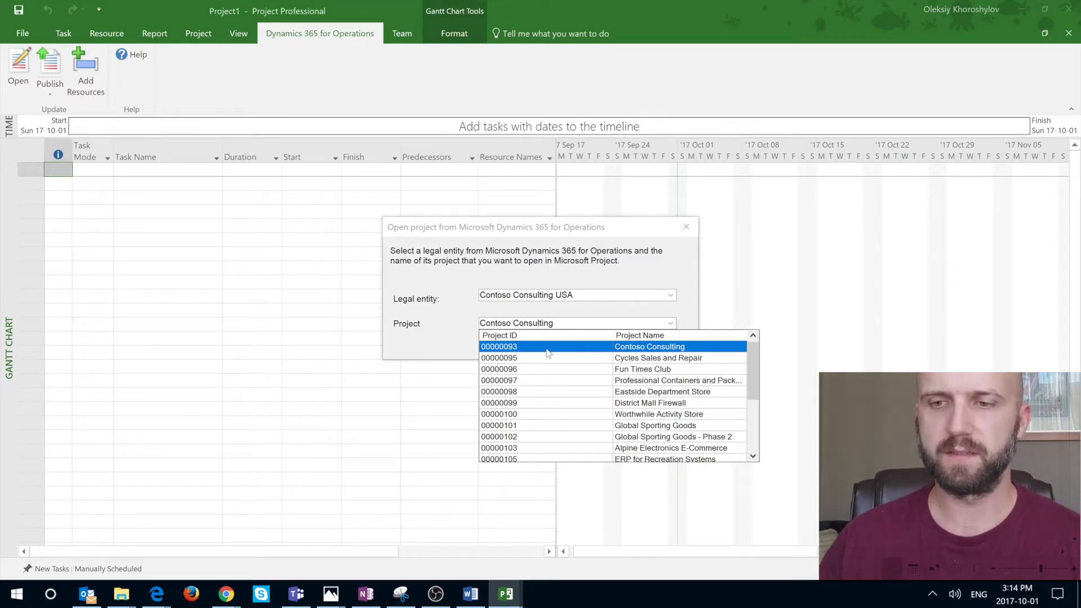
key(Return)
key(Down)
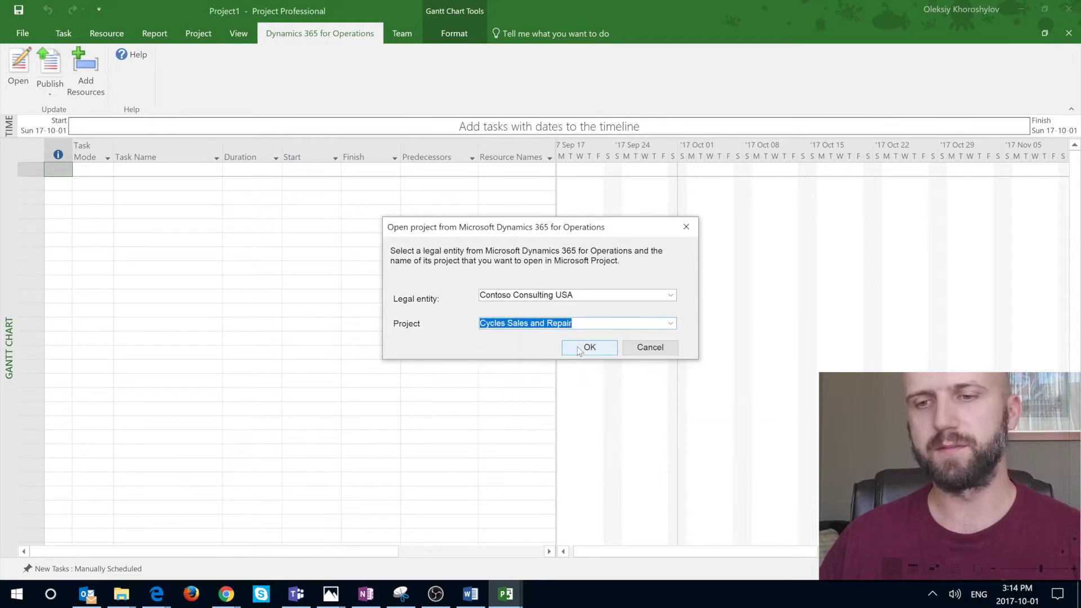
click(582, 352)
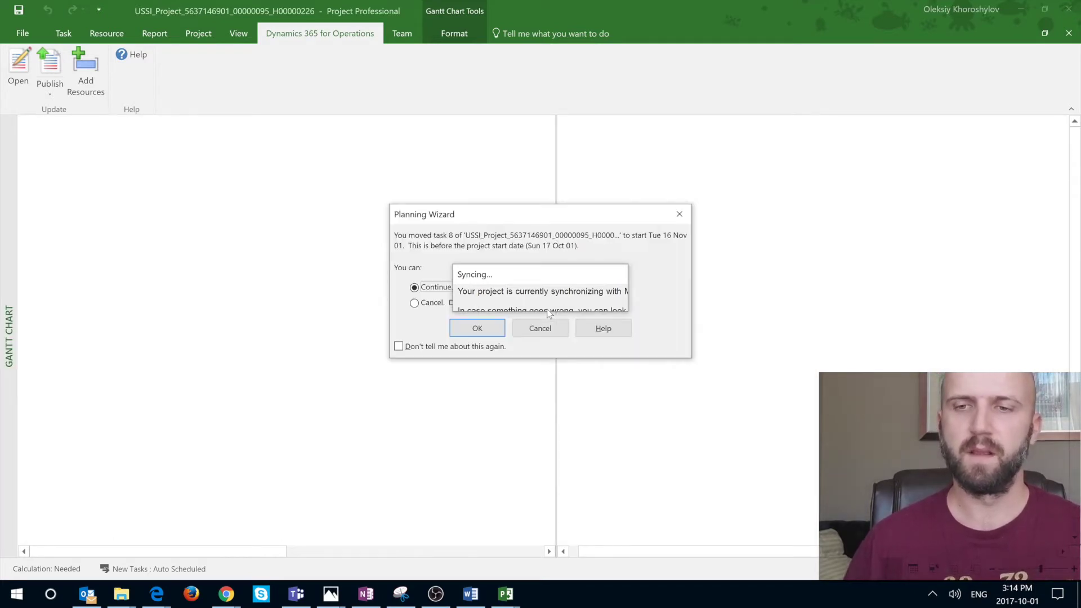
- Move the syncing notice aside, let task 8 start before the project start, then close the project
drag(532, 276, 778, 155)
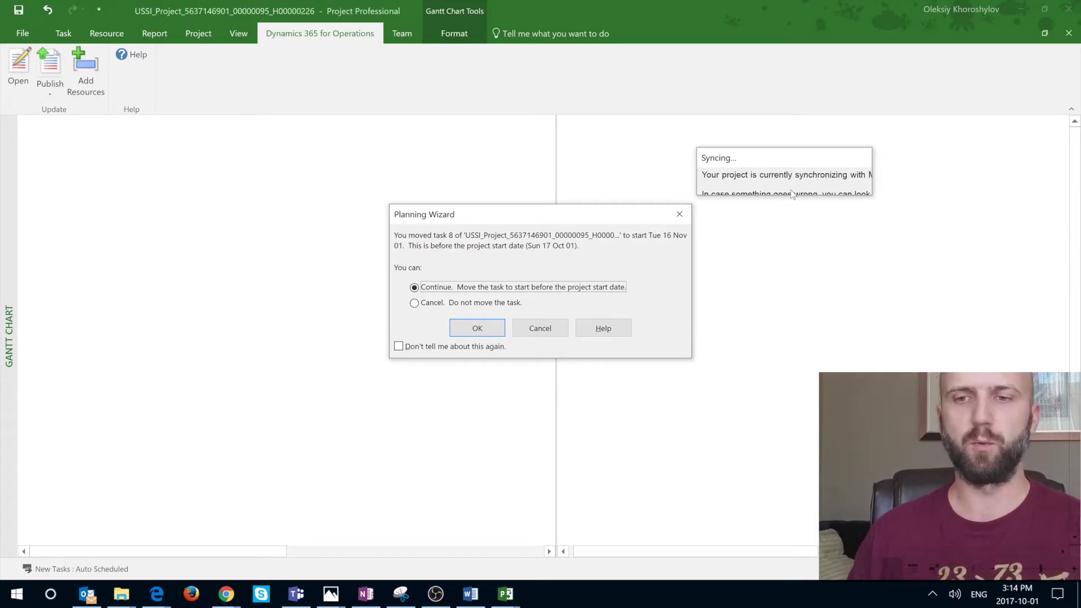
click(476, 329)
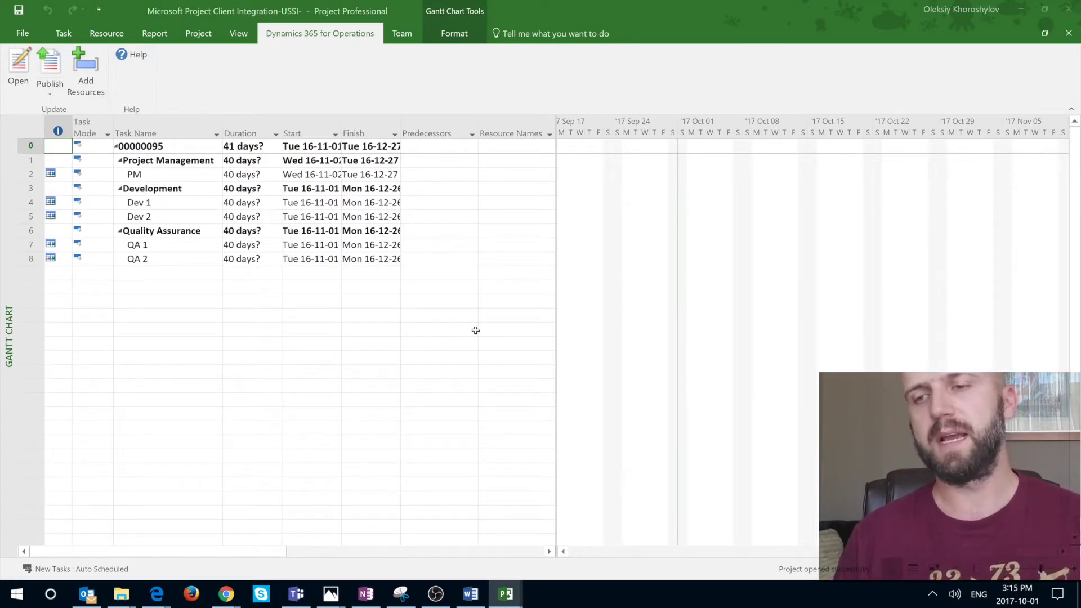
click(1070, 9)
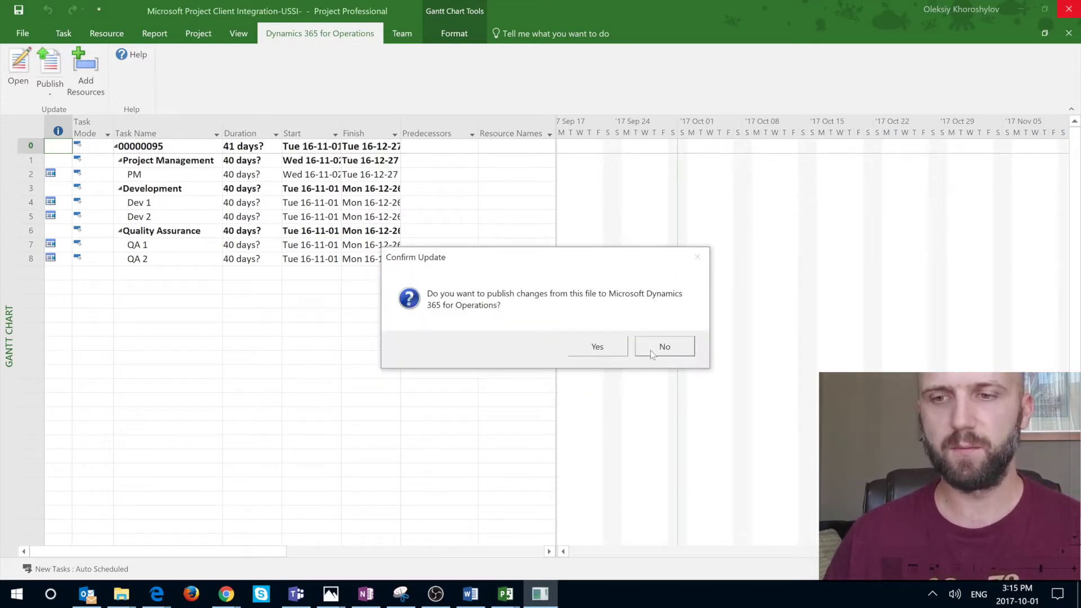
- Close without publishing, then open project 00000097's .mpp file in Microsoft Project from Dynamics 365
click(653, 349)
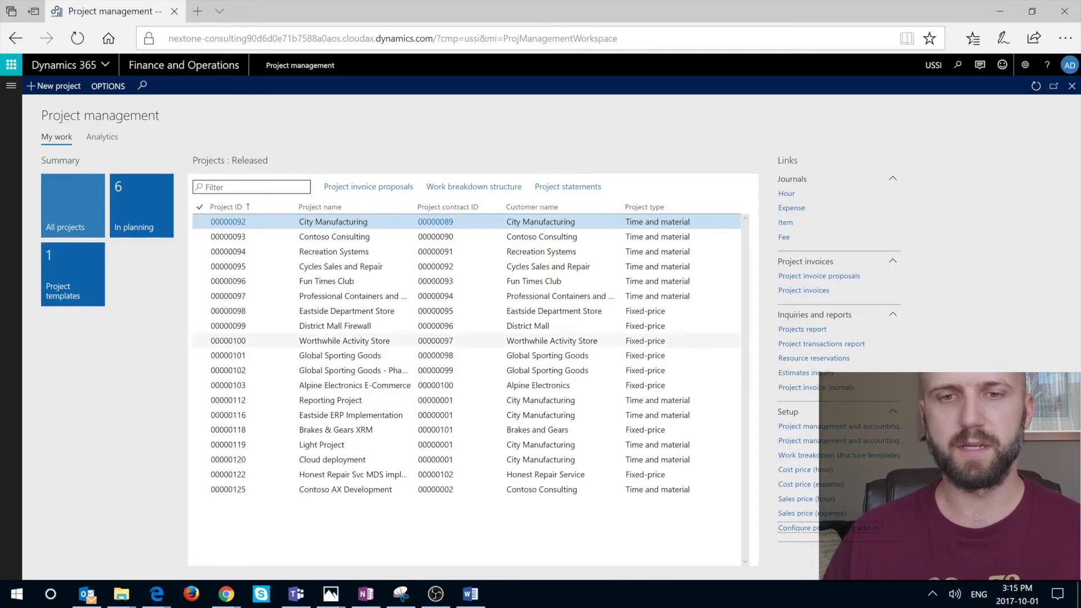
click(11, 86)
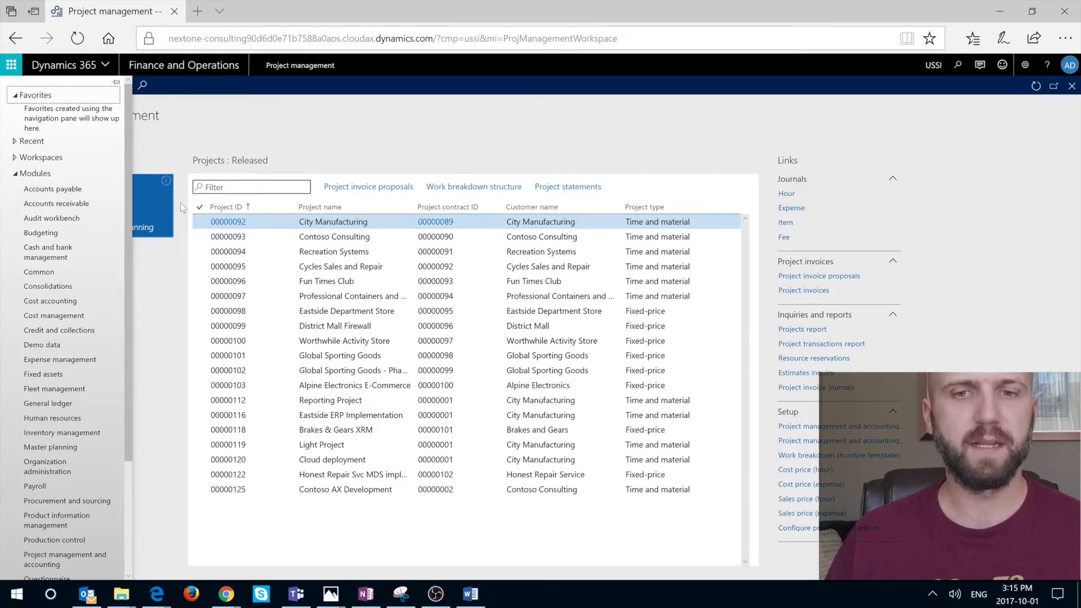
click(231, 227)
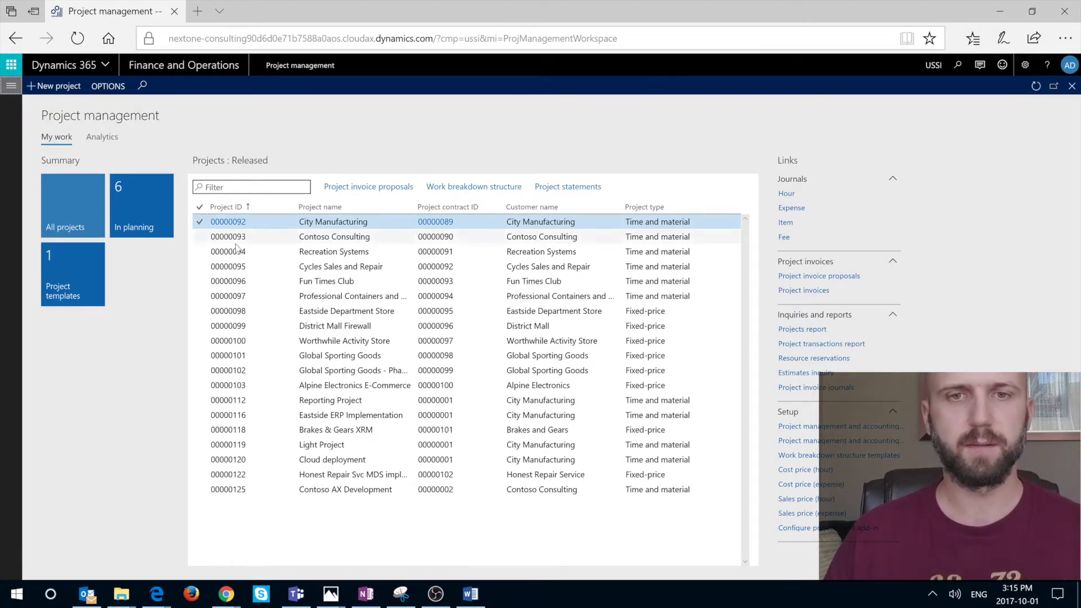
click(228, 296)
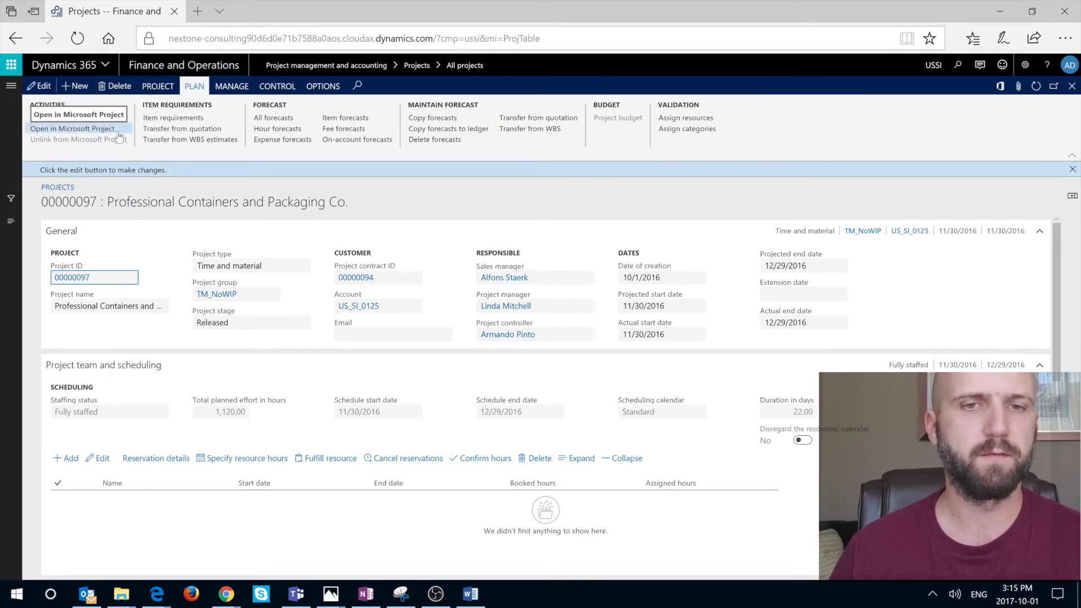
click(102, 129)
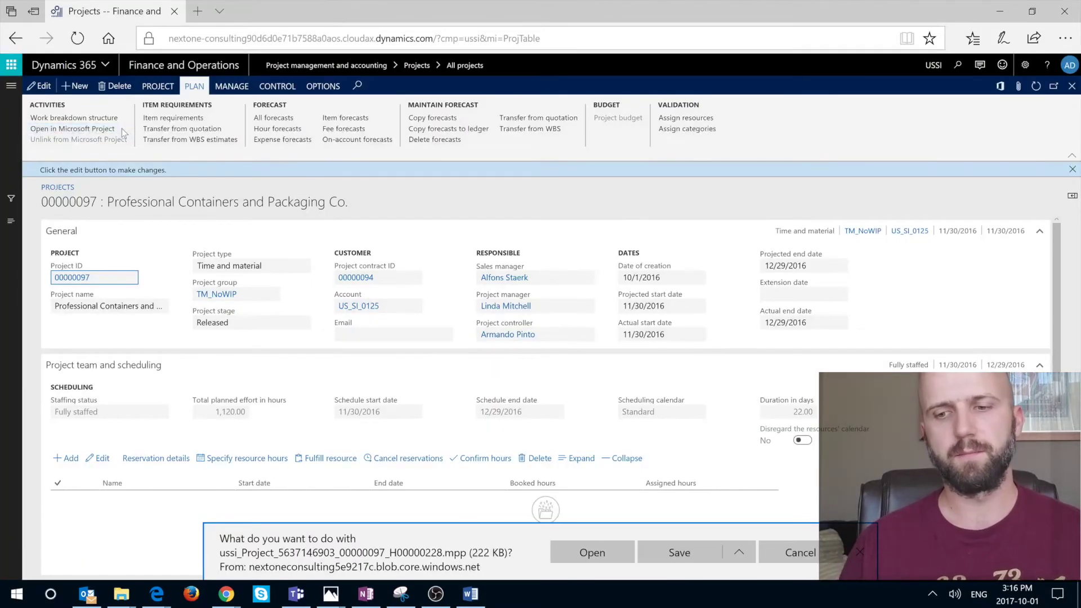
click(607, 559)
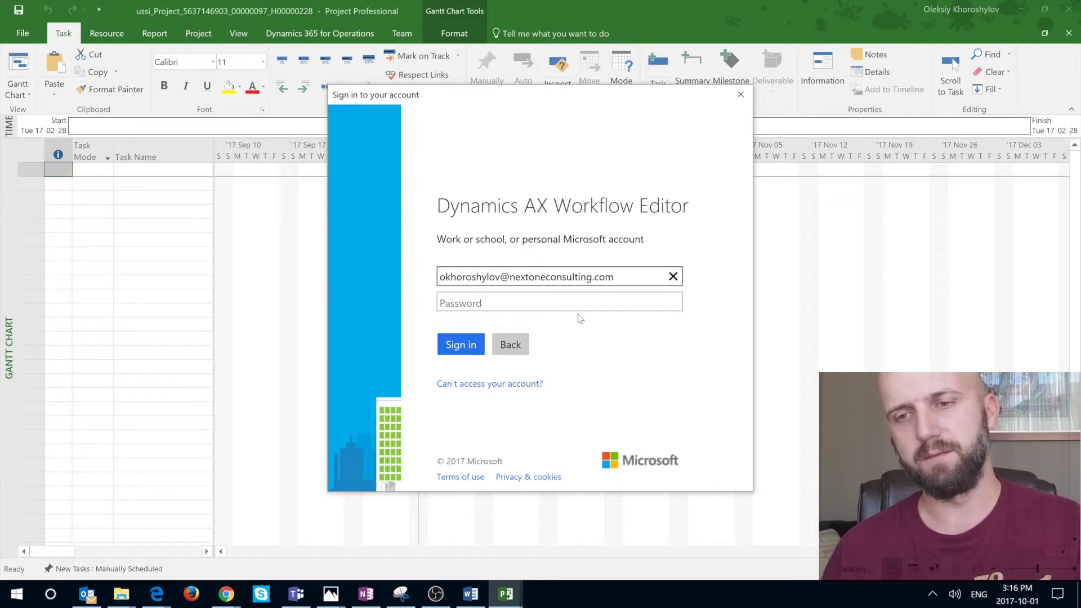
- Sign in with the work account and its password, then let task 11 start before the project start
key(Tab)
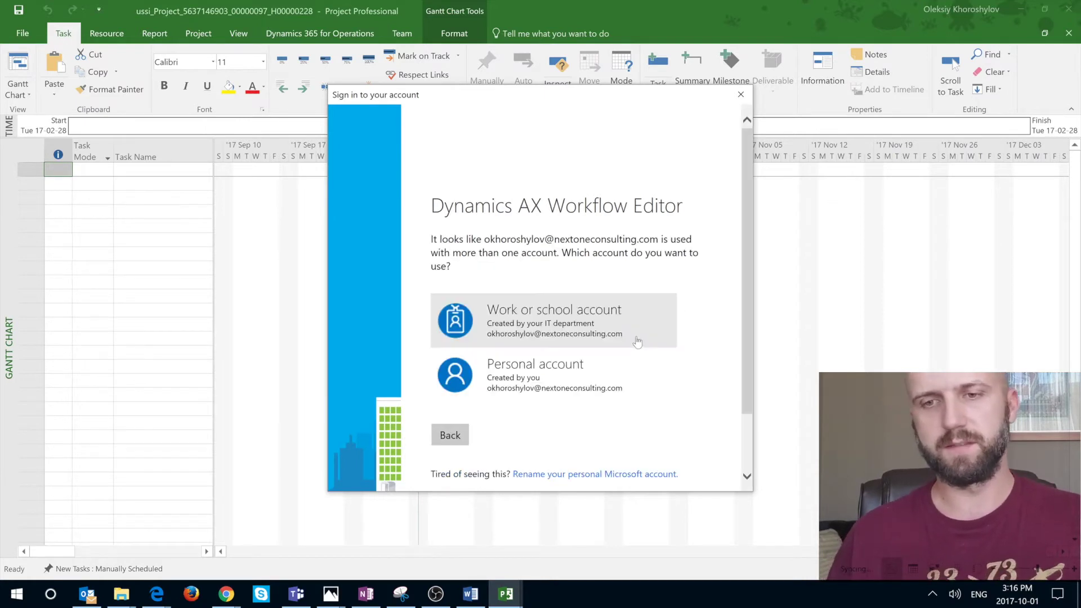
click(596, 334)
text(••••••••••)
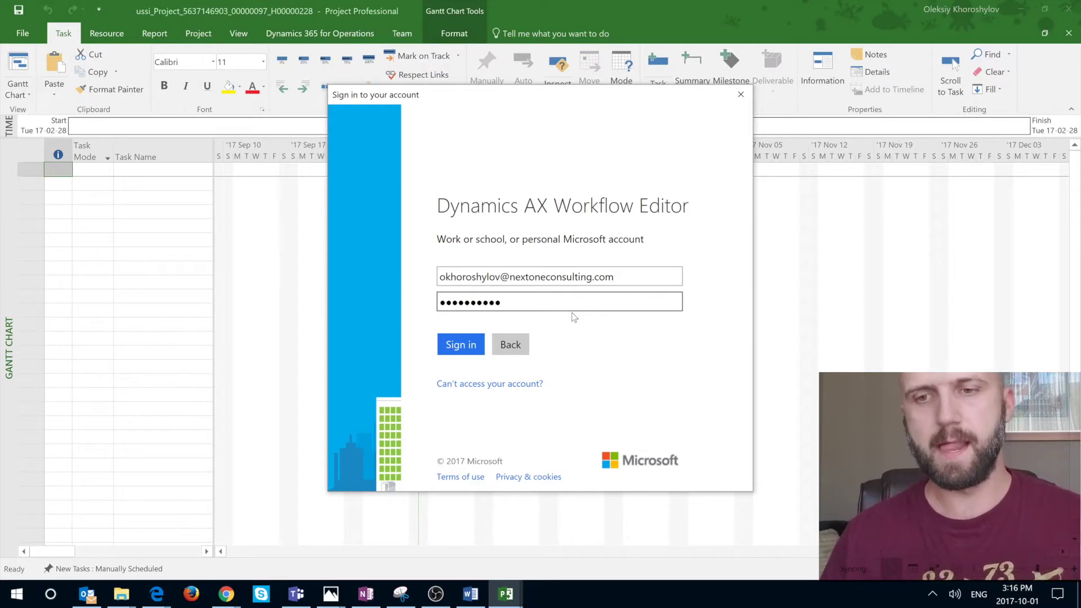
key(Return)
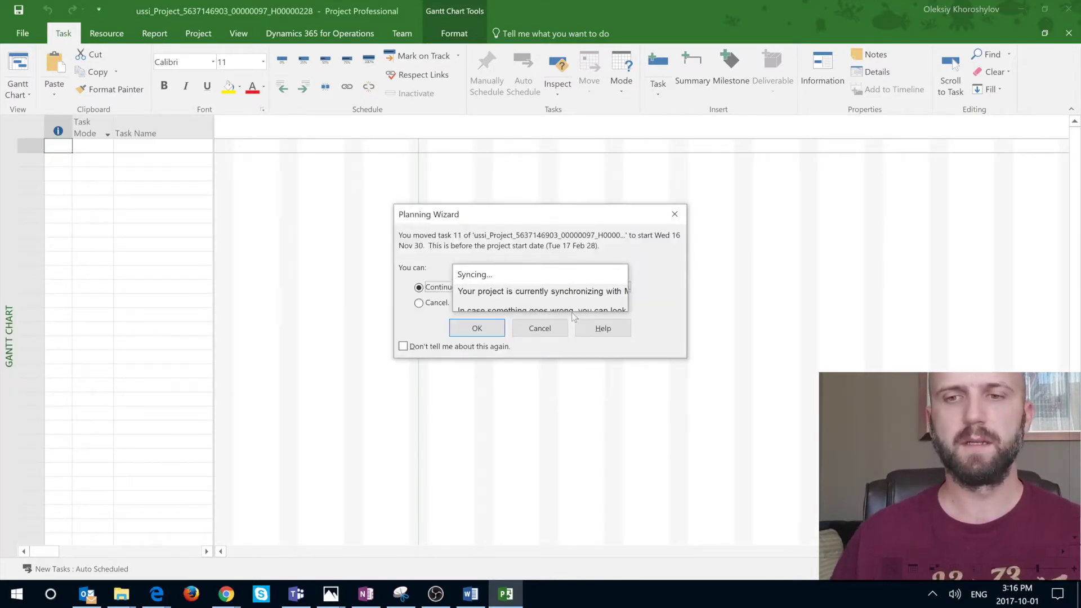
drag(542, 275, 908, 196)
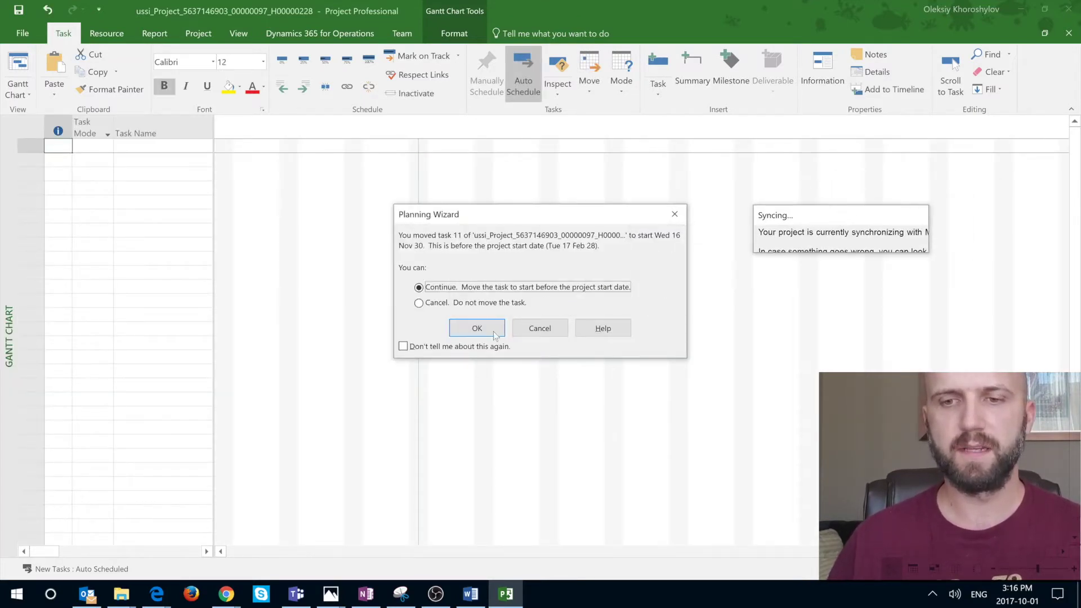
click(485, 335)
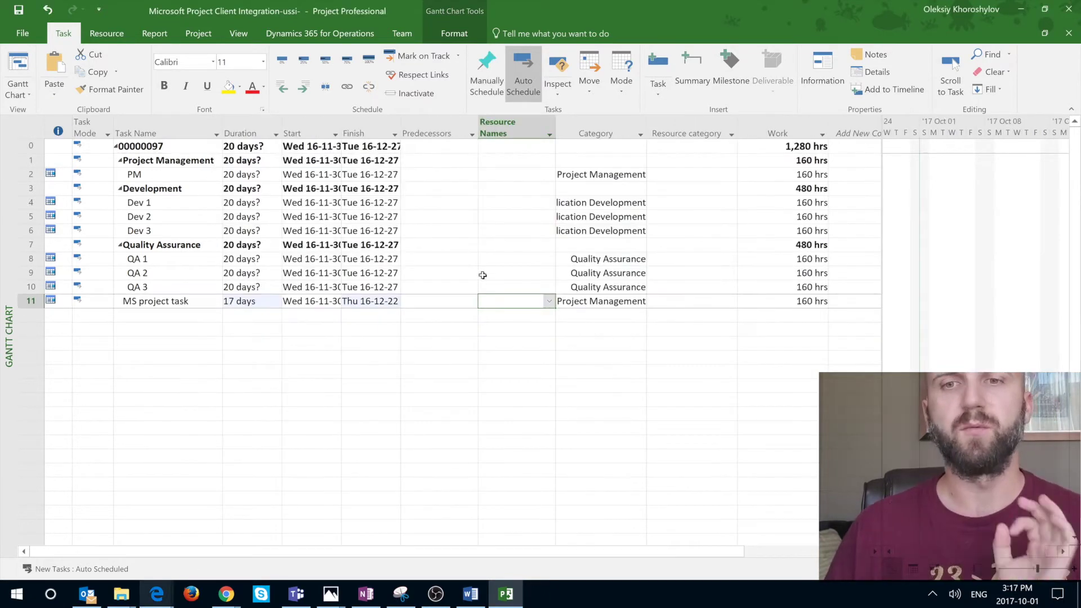
- Add the first three Dynamics 365 workers as project resources, widening the name column to read them
click(343, 35)
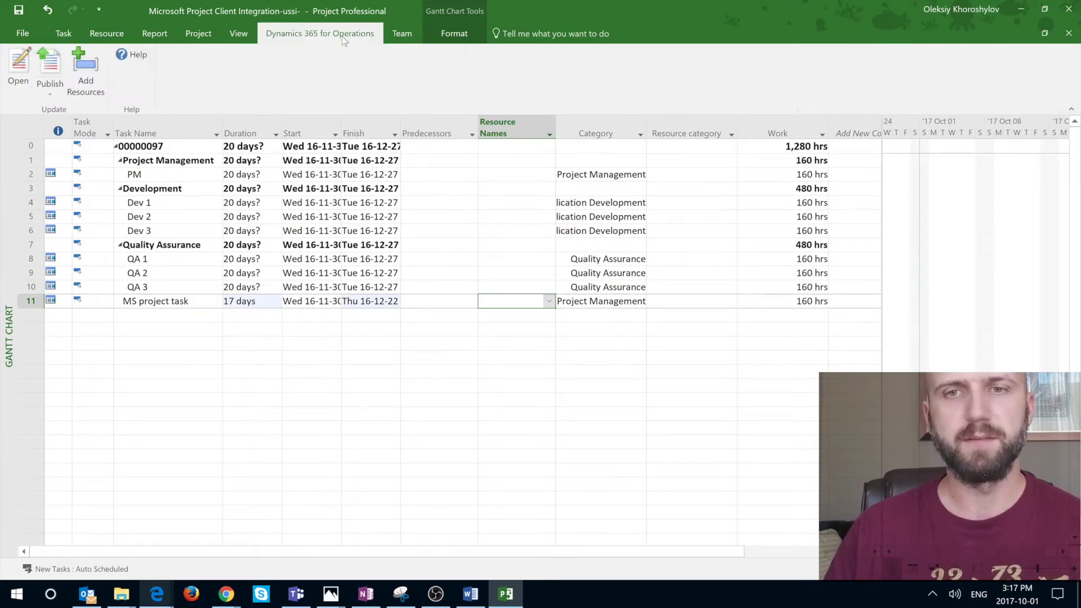
click(97, 99)
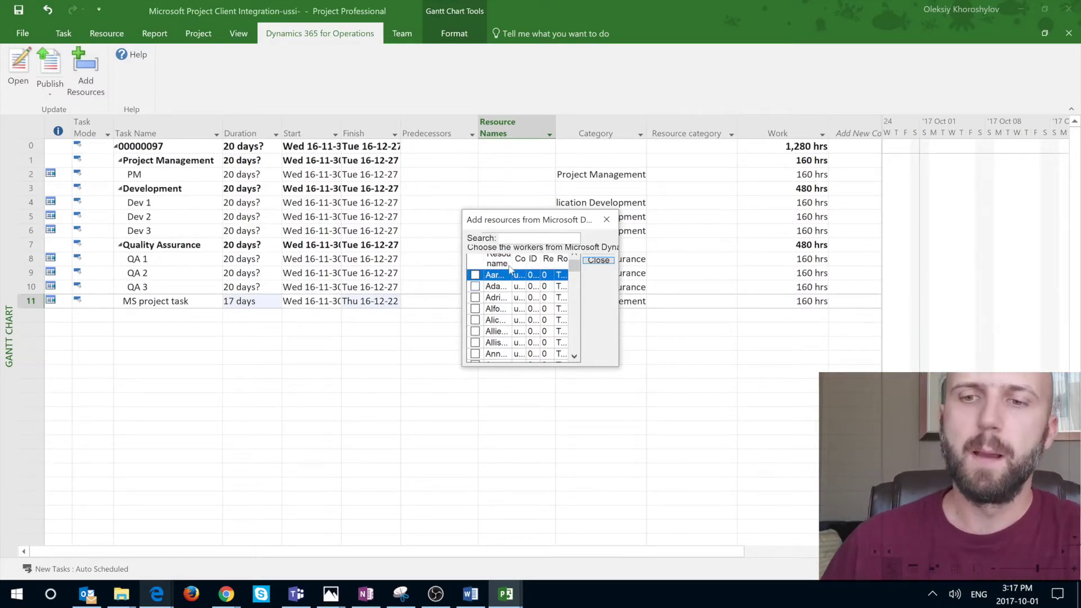
click(475, 276)
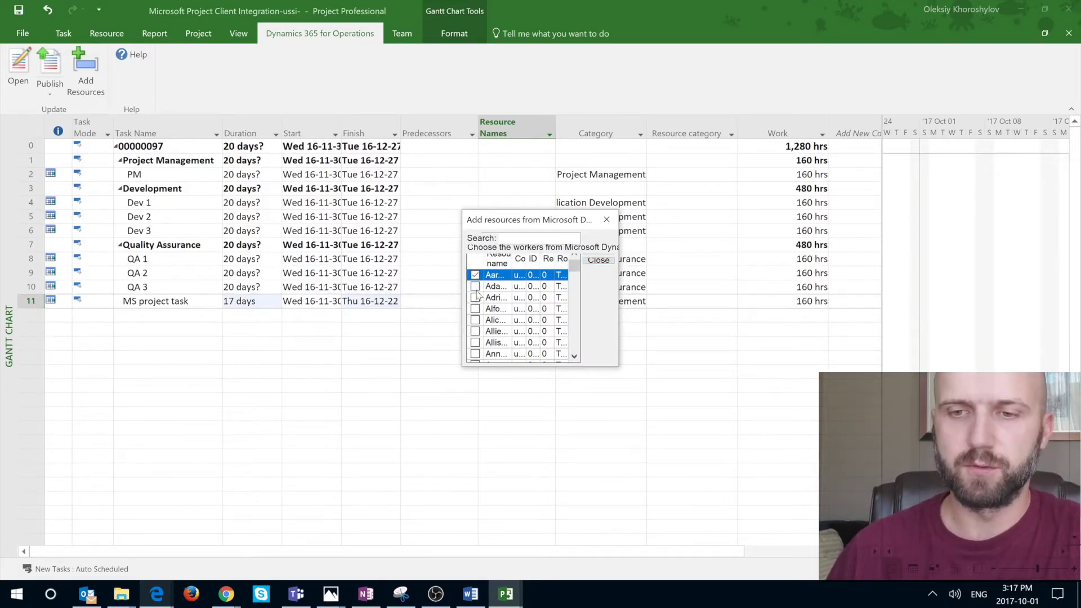
click(476, 287)
click(475, 298)
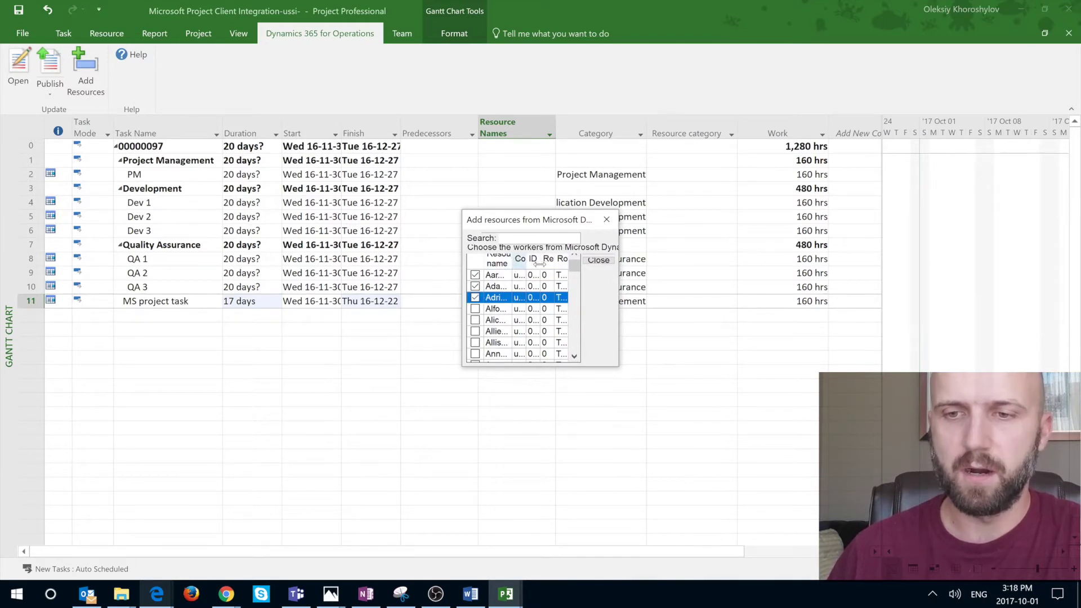
drag(542, 264, 546, 263)
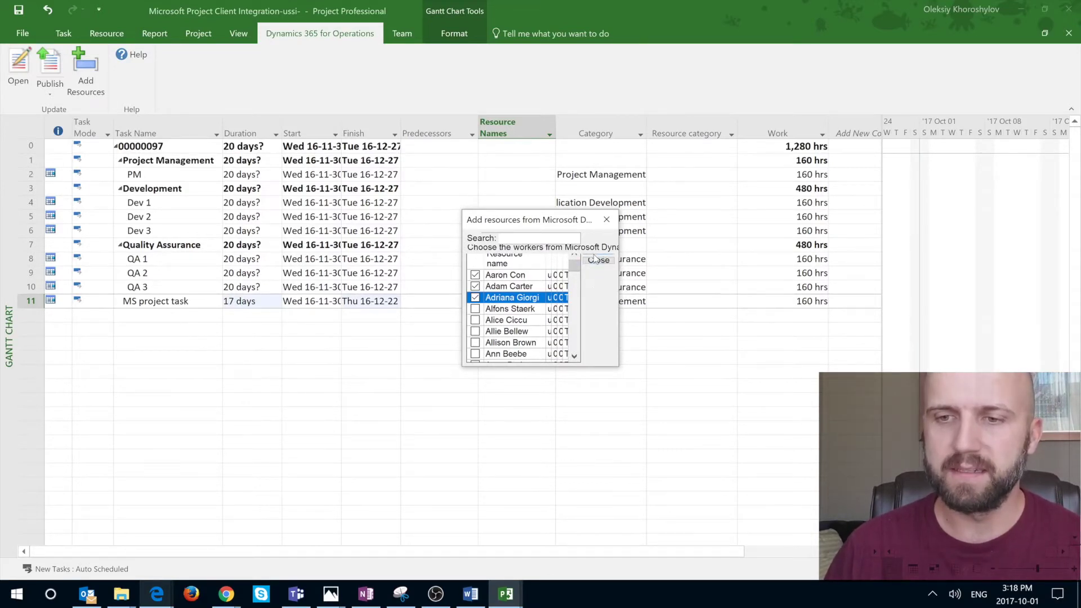
drag(574, 266, 575, 361)
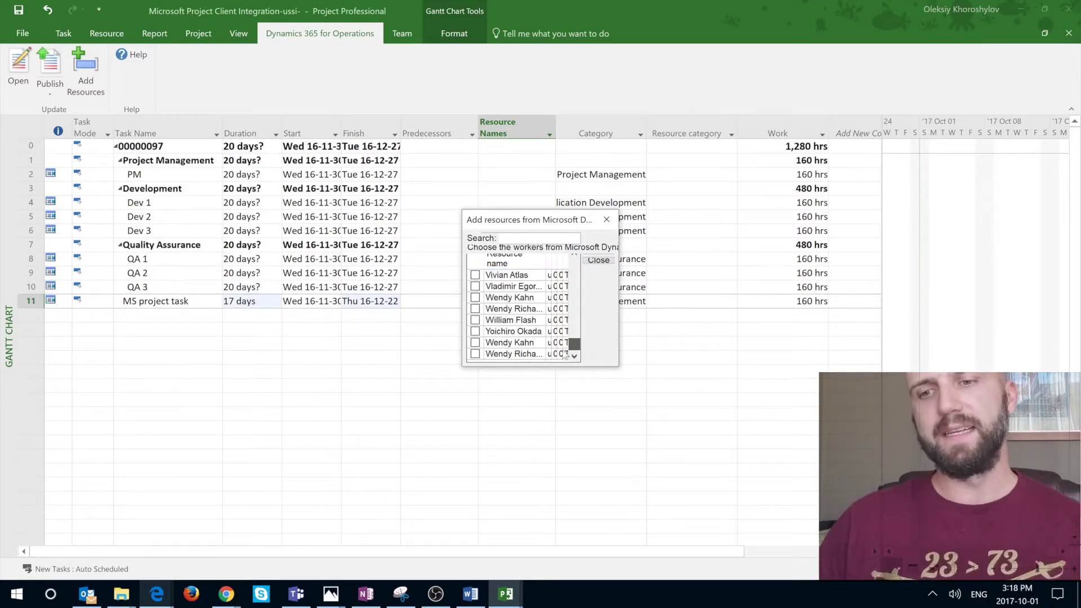
click(533, 353)
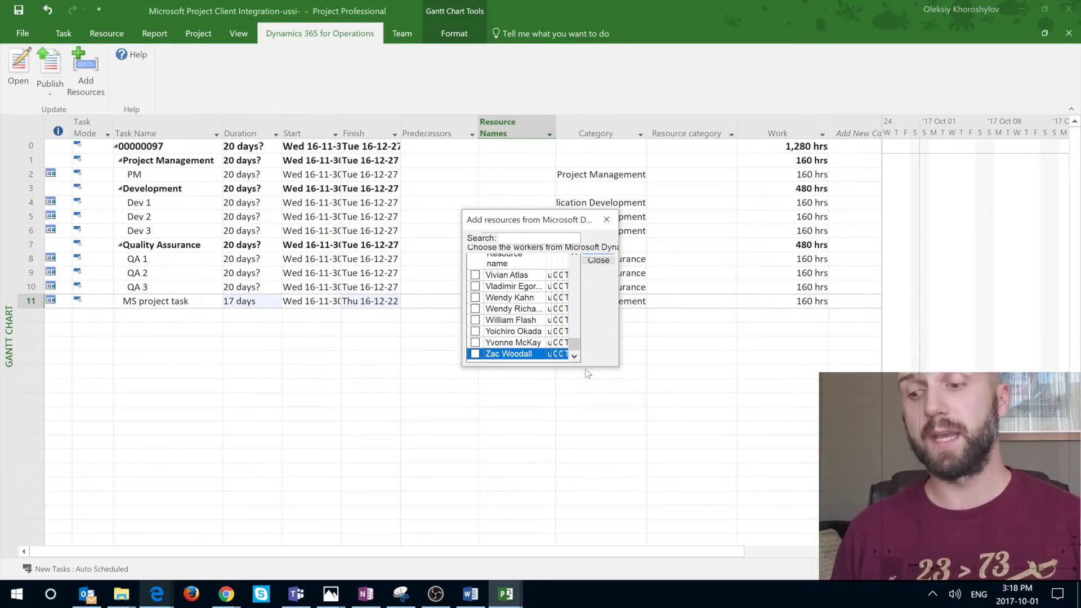
key(Escape)
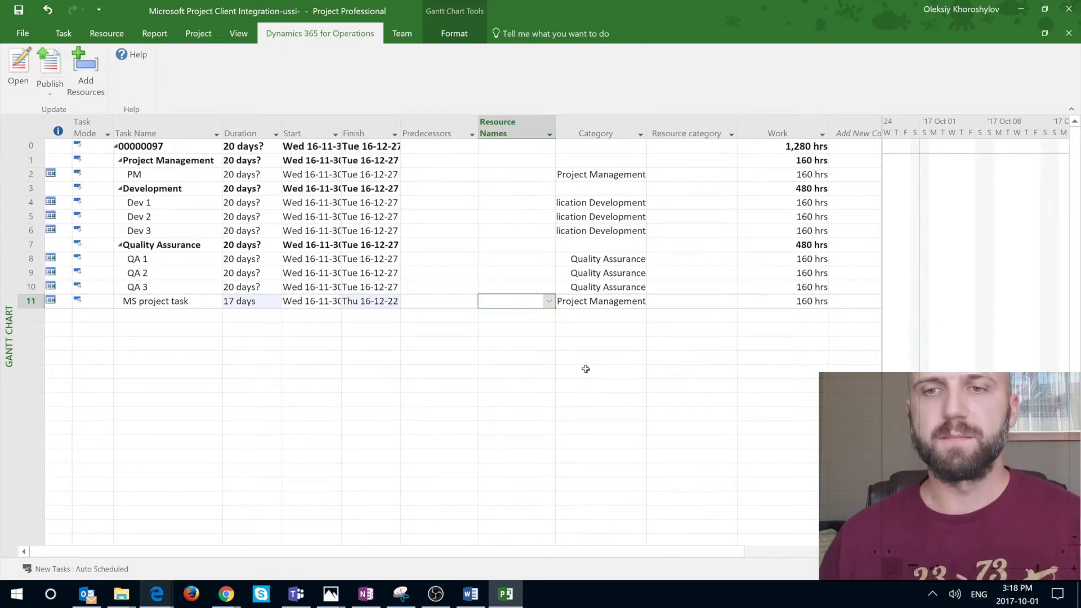
- Assign the three workers to the MS Project task and keep its Project Management category
click(551, 302)
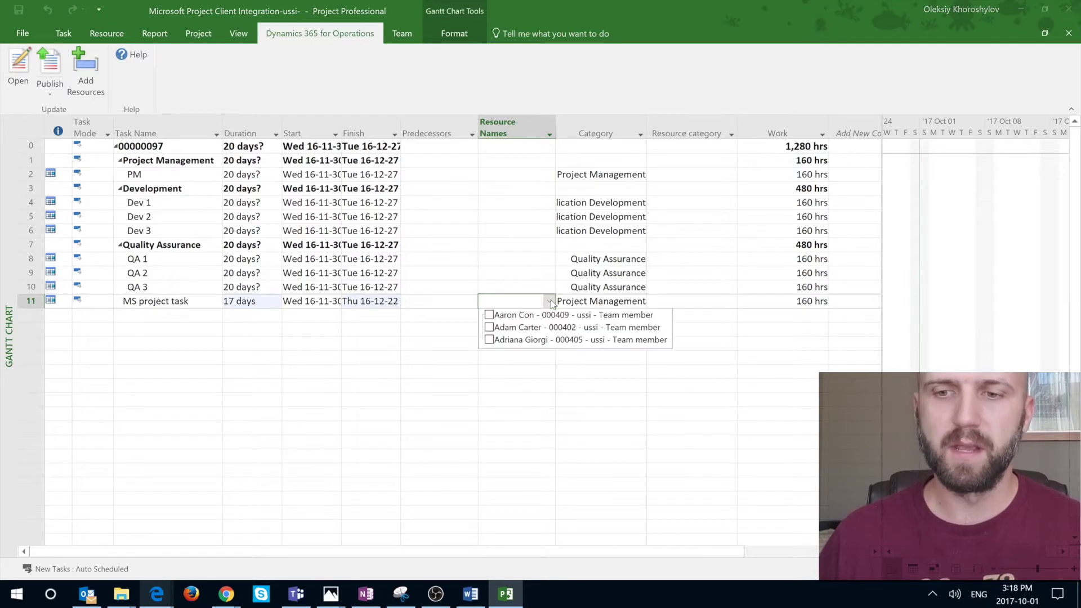
click(489, 328)
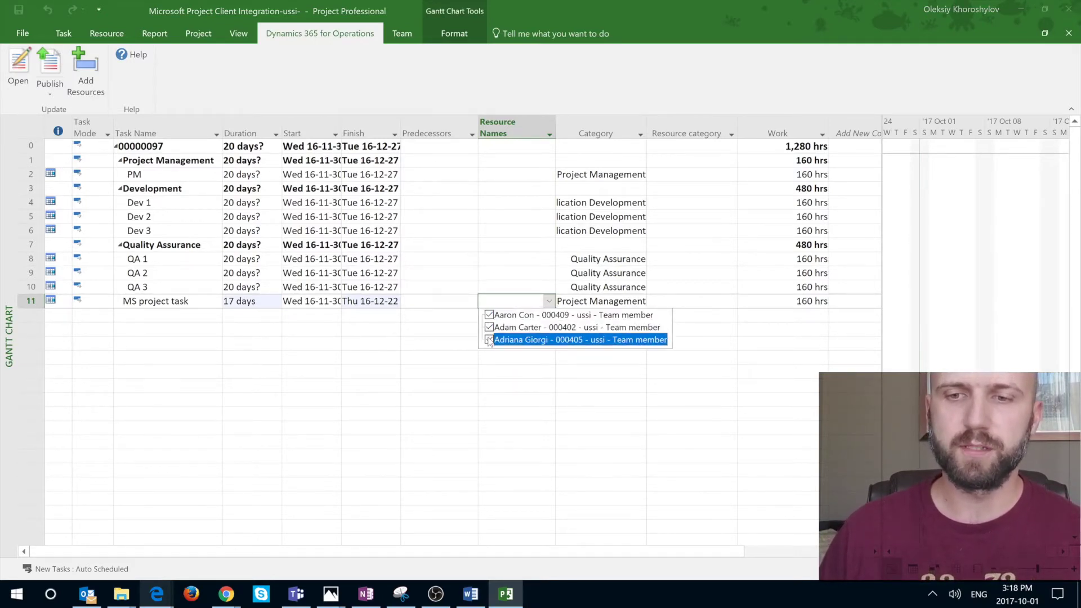
key(Return)
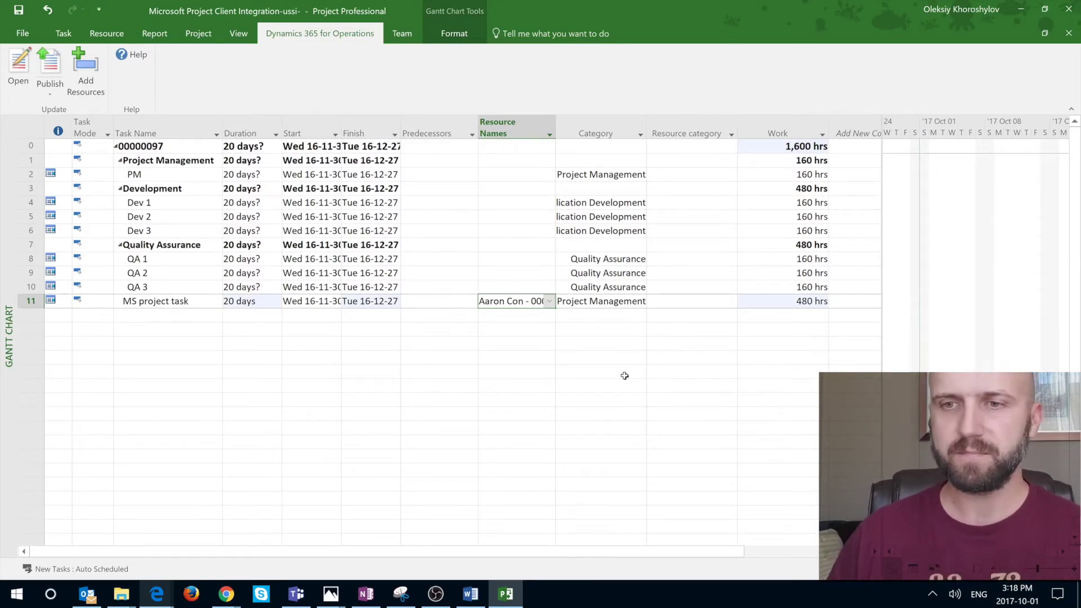
click(634, 299)
click(641, 301)
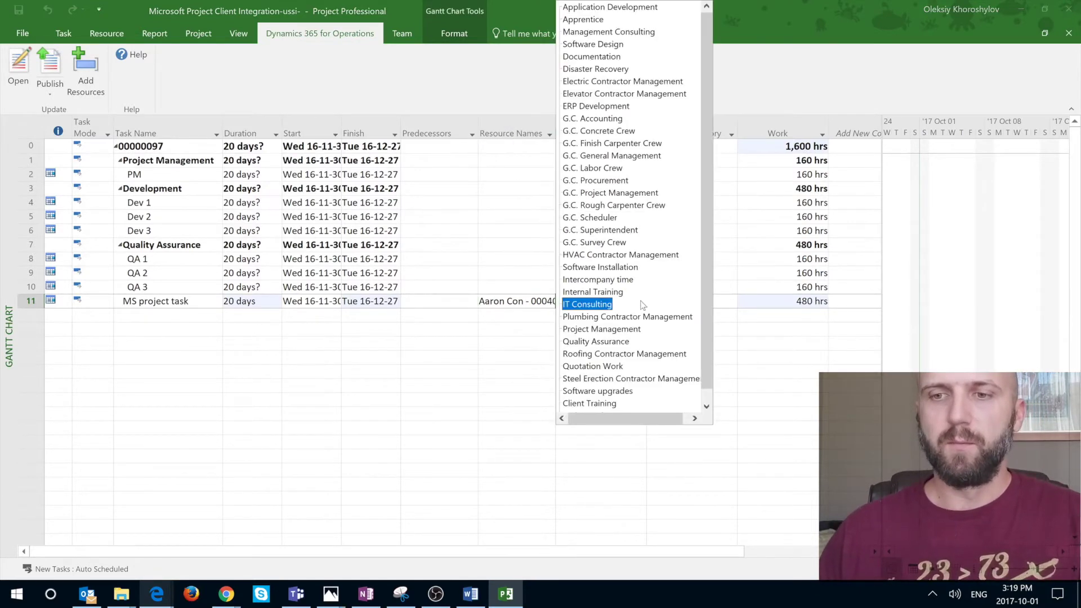
click(603, 314)
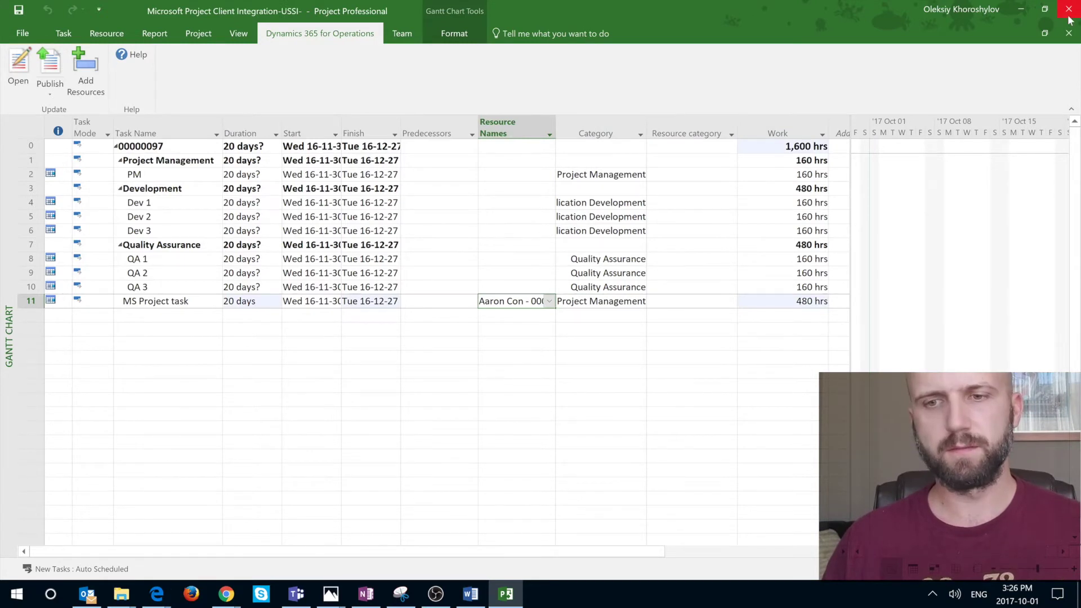
- Close the project file and confirm publishing its changes to Dynamics 365
click(1069, 16)
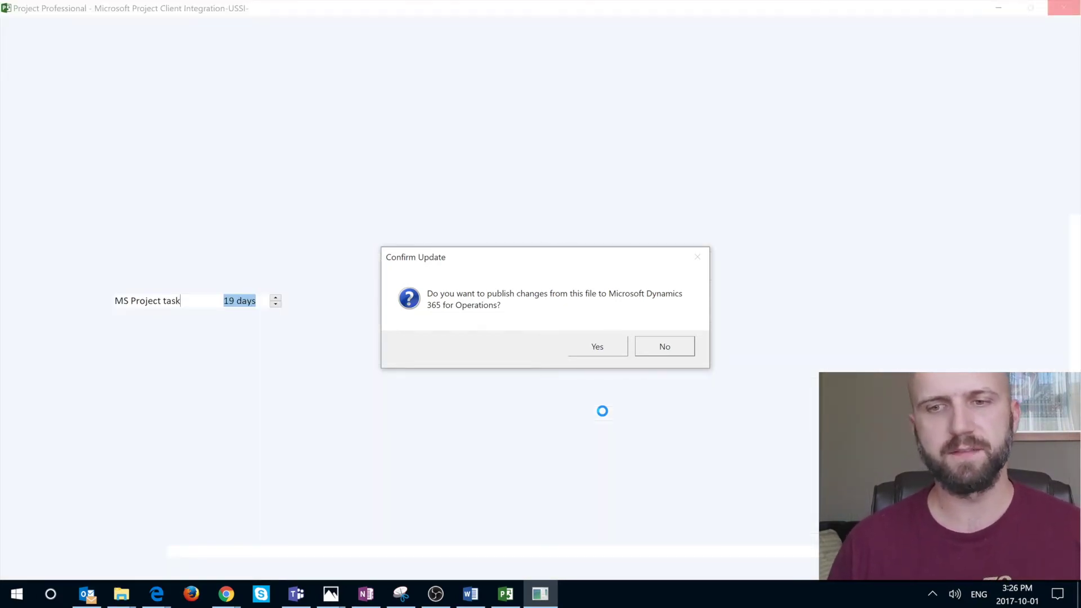
click(607, 349)
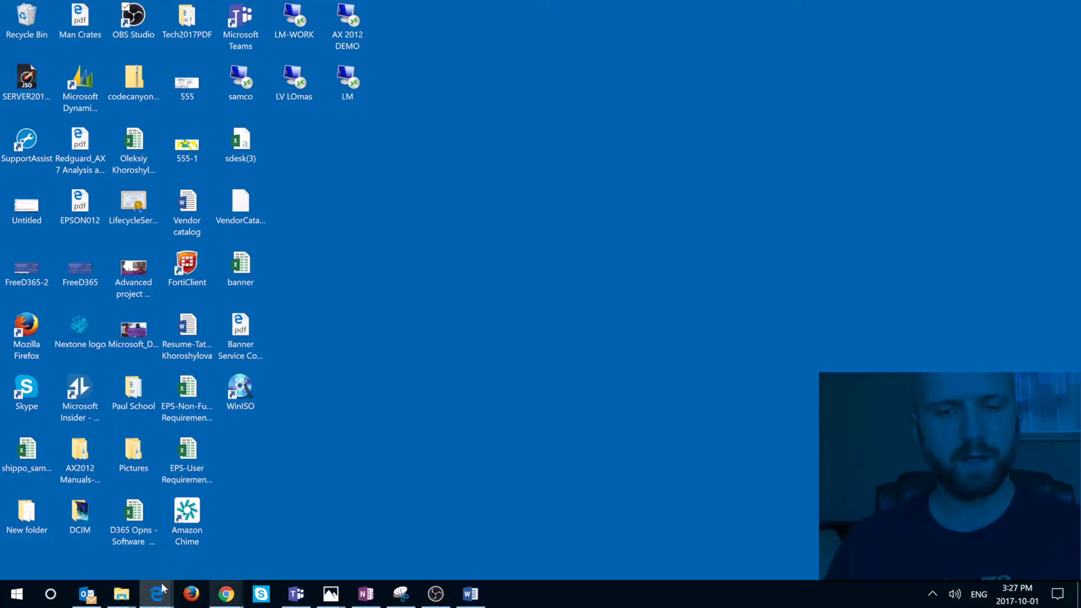
- Refresh the WBS in Edge, check the MS Project task's assigned team members, then close the WBS
mouse_move(155, 595)
click(220, 543)
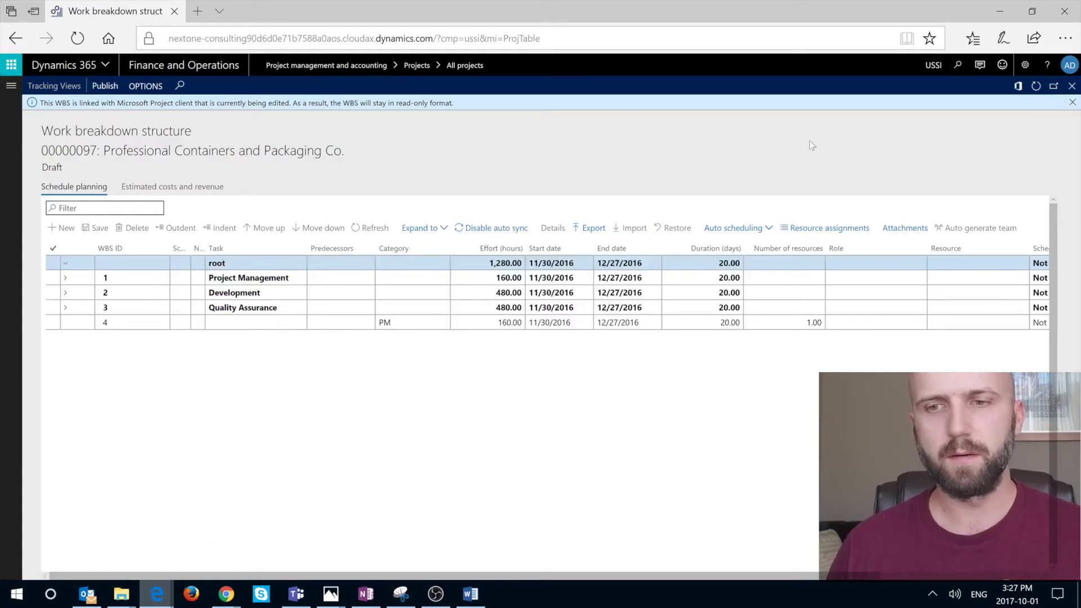
key(Escape)
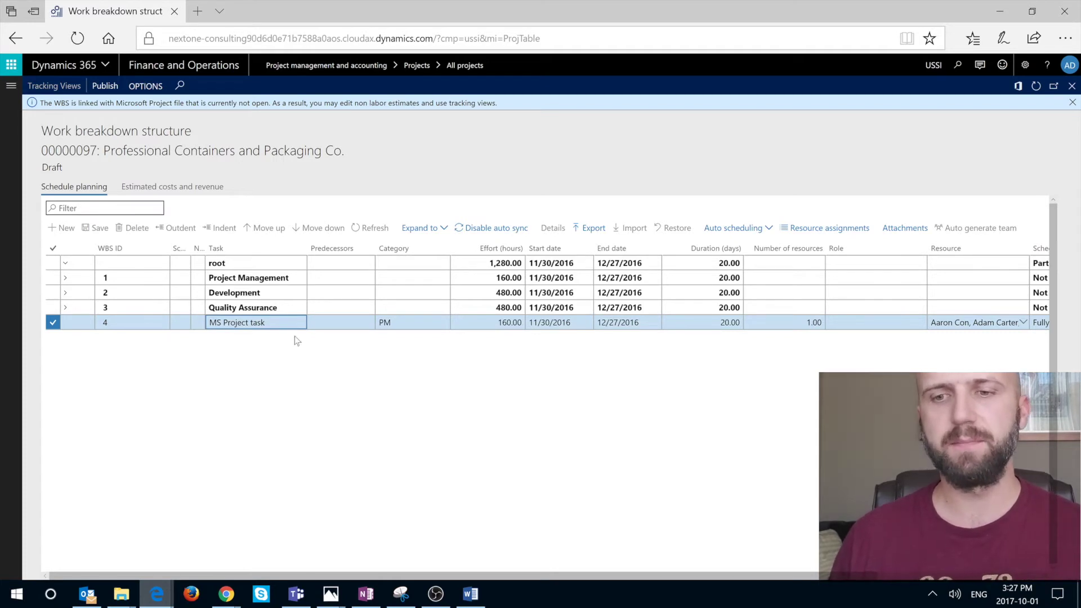
drag(600, 580, 763, 580)
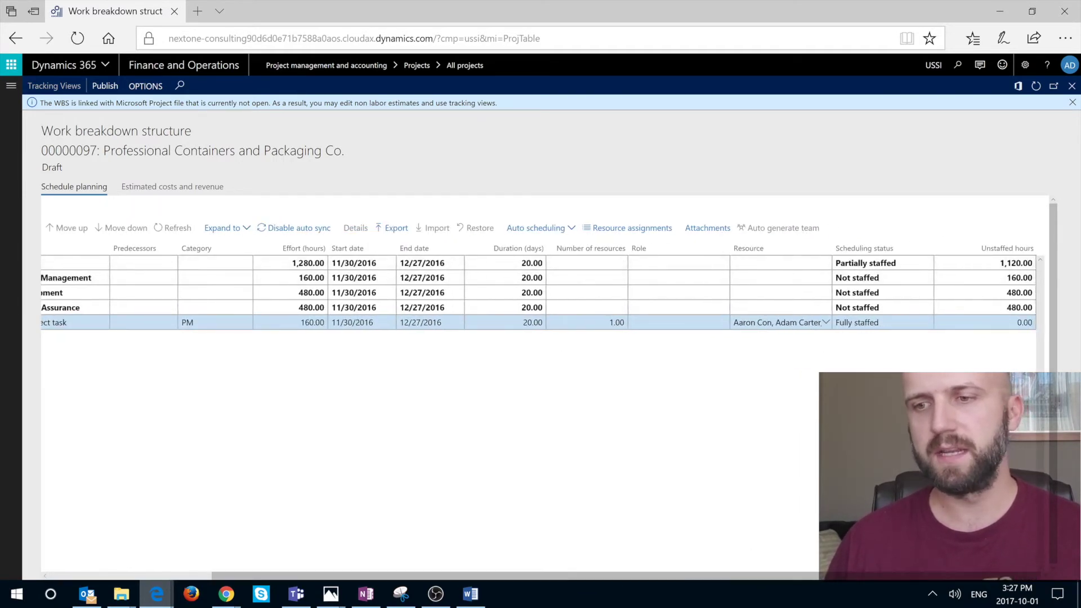
click(825, 324)
click(826, 323)
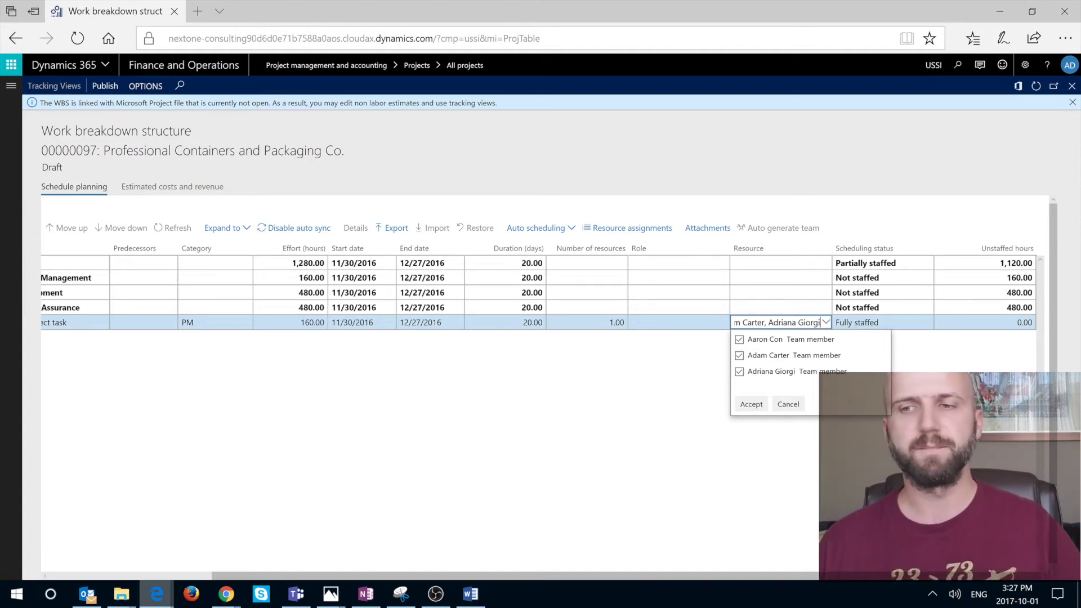
key(Return)
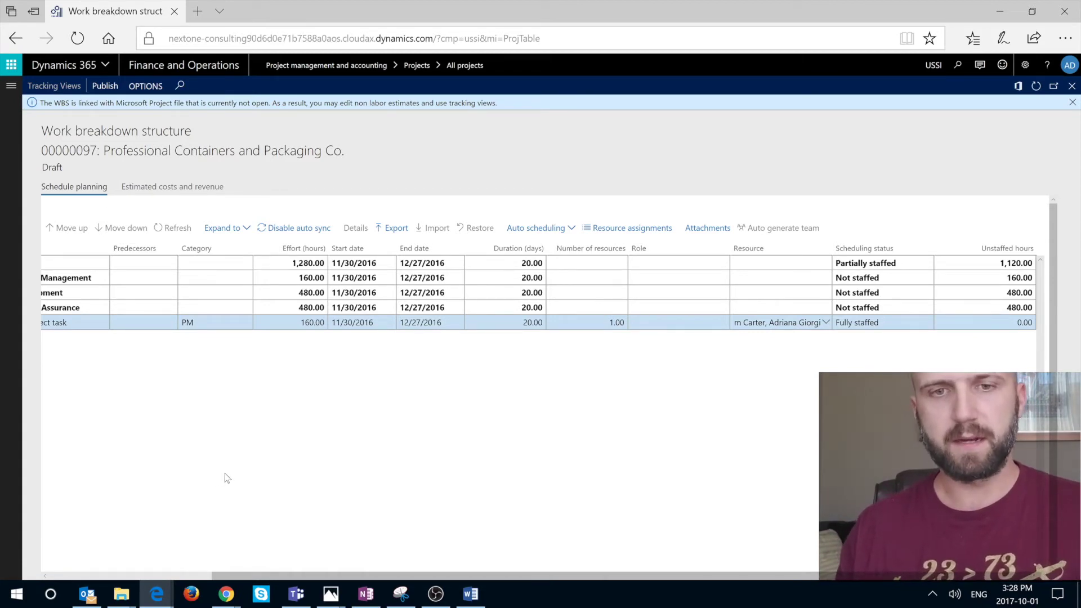
click(1071, 88)
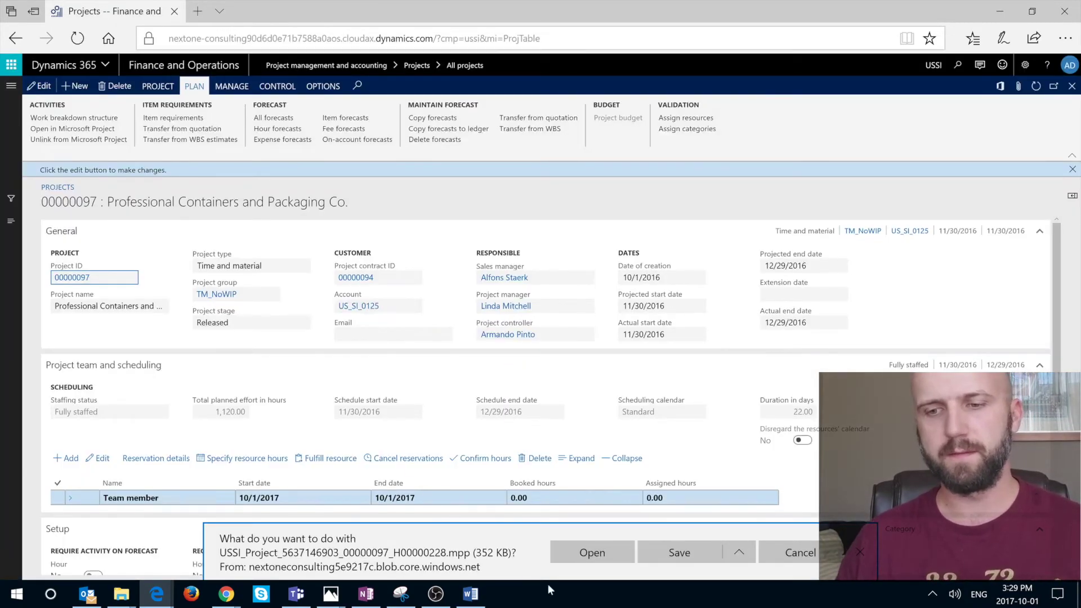
- Open the downloaded .mpp file with the work account and choose Publish > Replace Existing Project
click(593, 552)
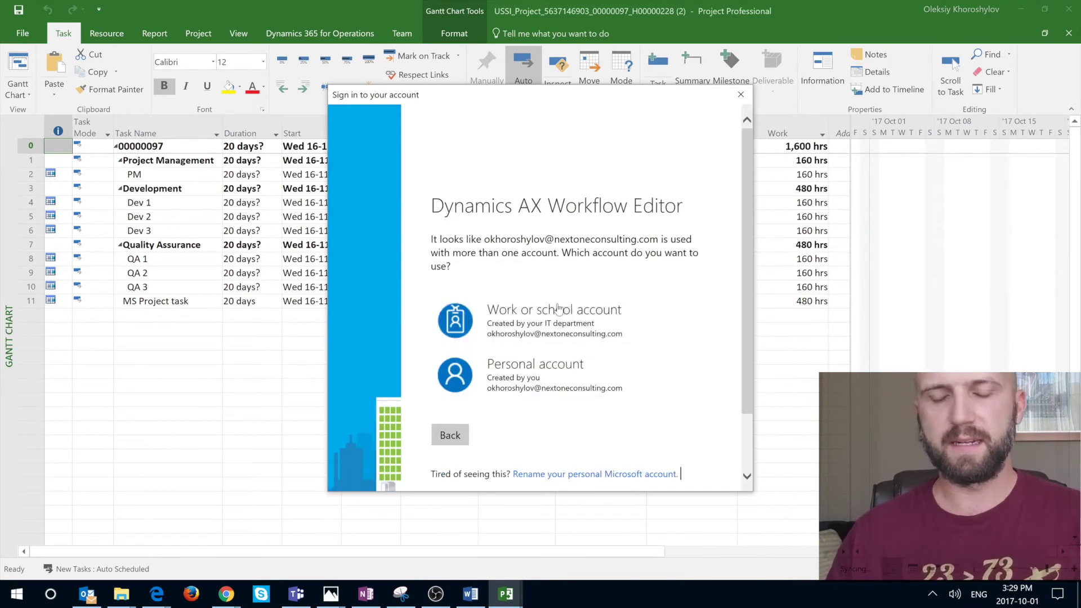
click(507, 380)
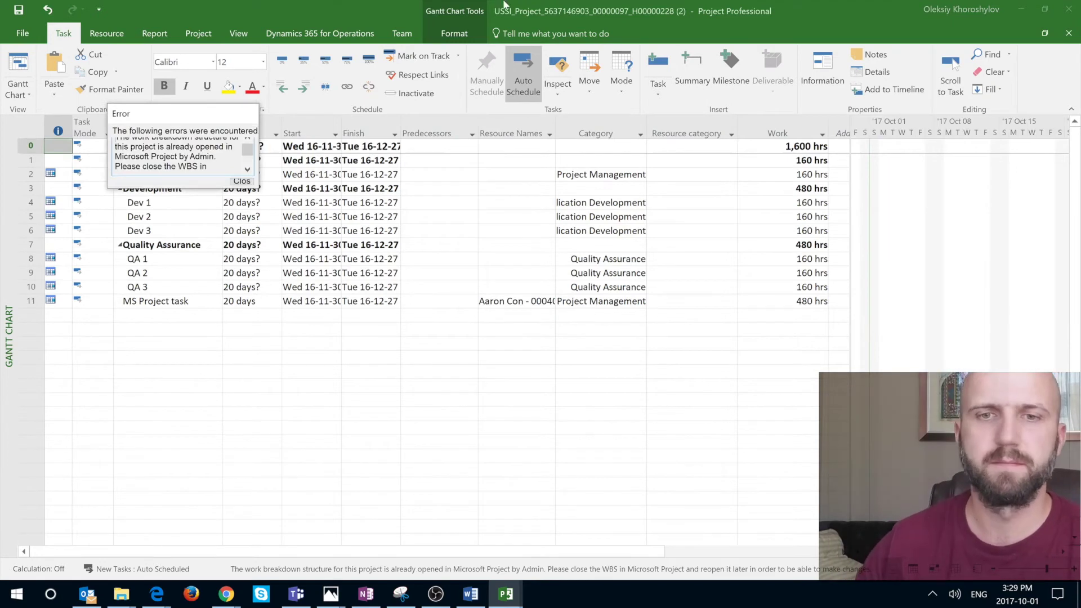
click(334, 38)
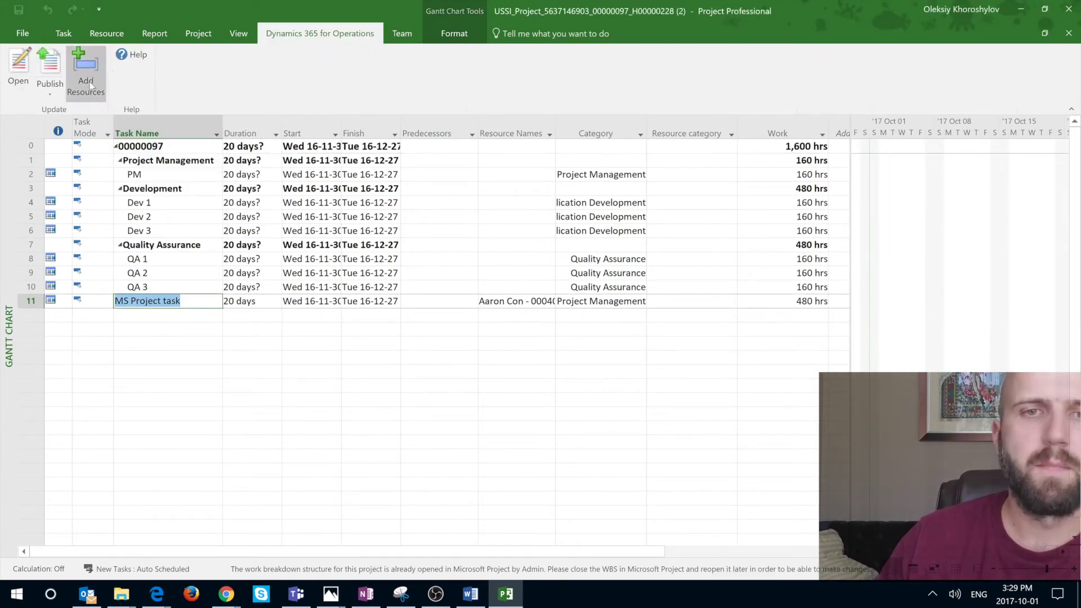
click(51, 94)
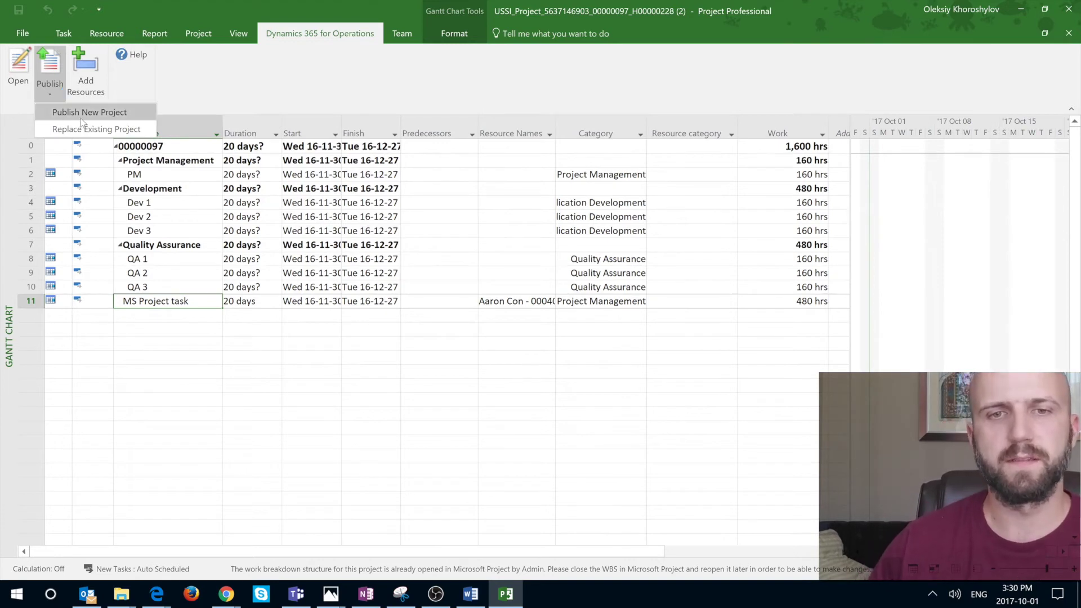
click(100, 134)
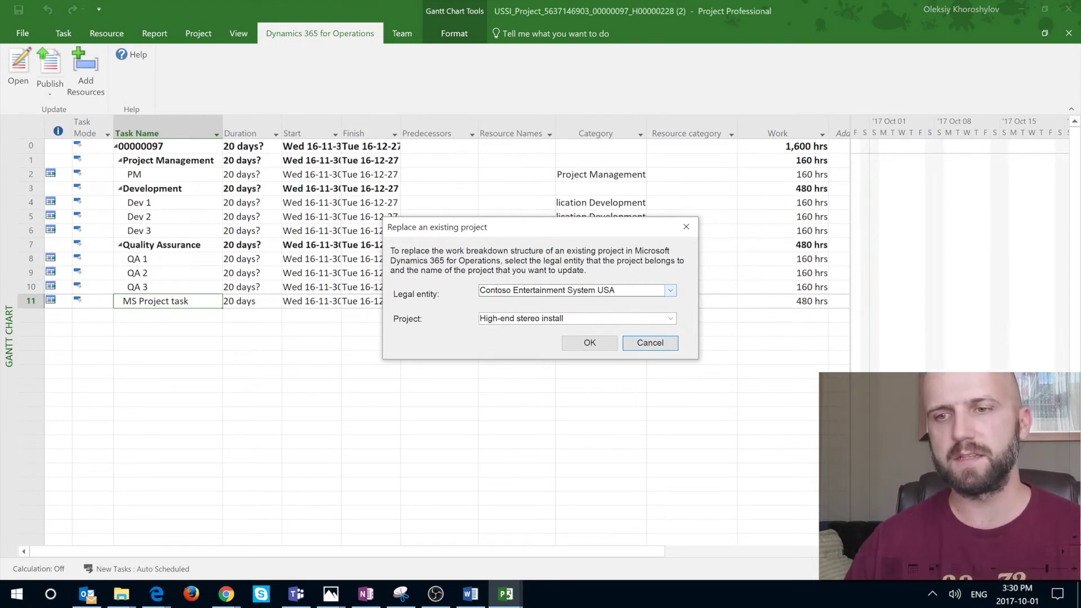
- Replace the WBS of Professional Containers and Packaging Co. in legal entity USSI and confirm the update
click(671, 291)
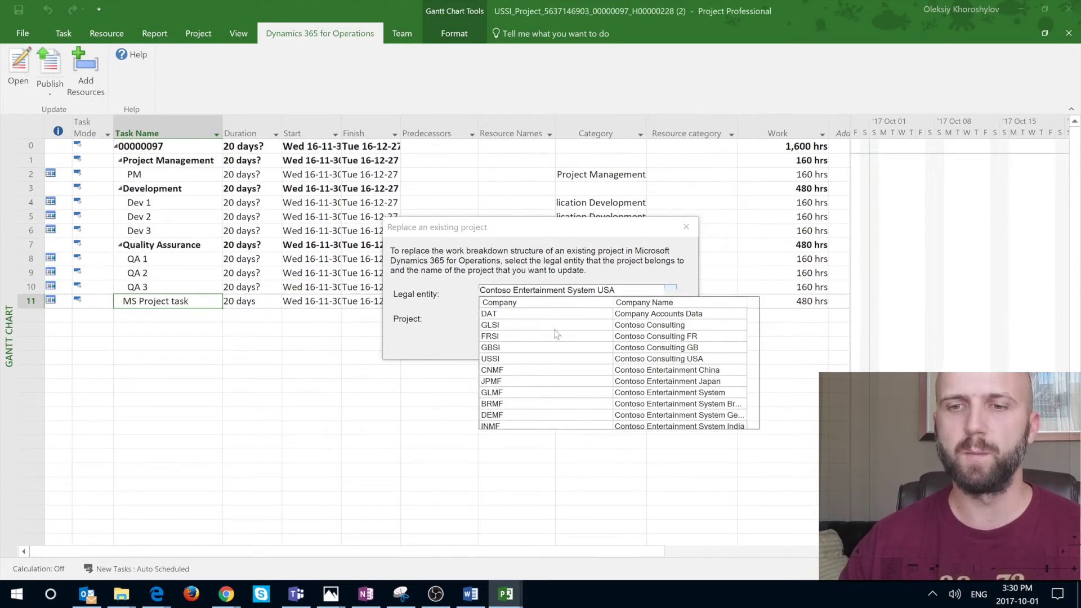
click(543, 360)
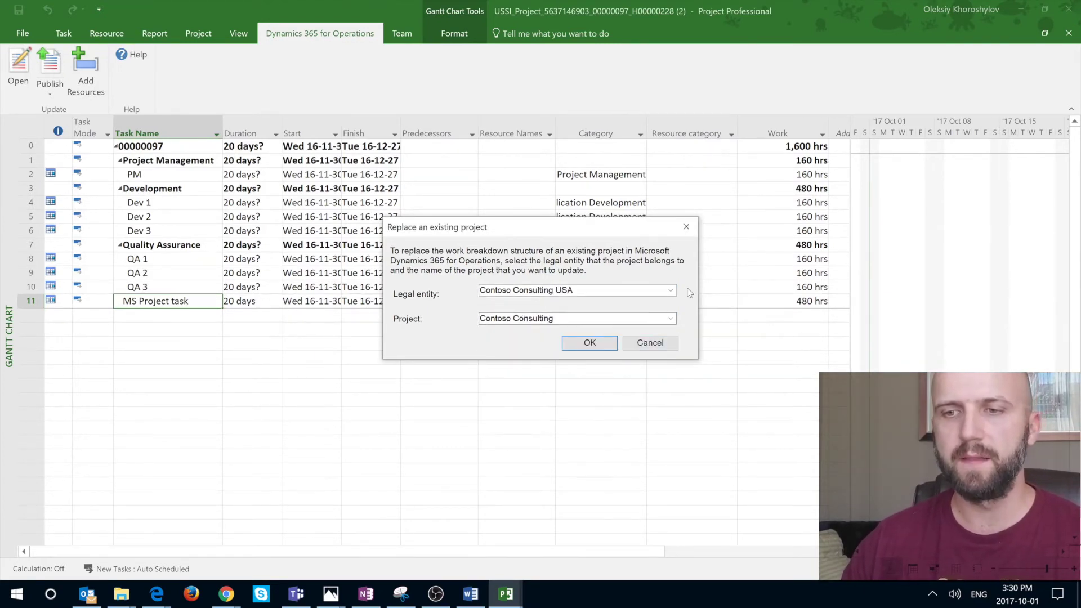
click(671, 319)
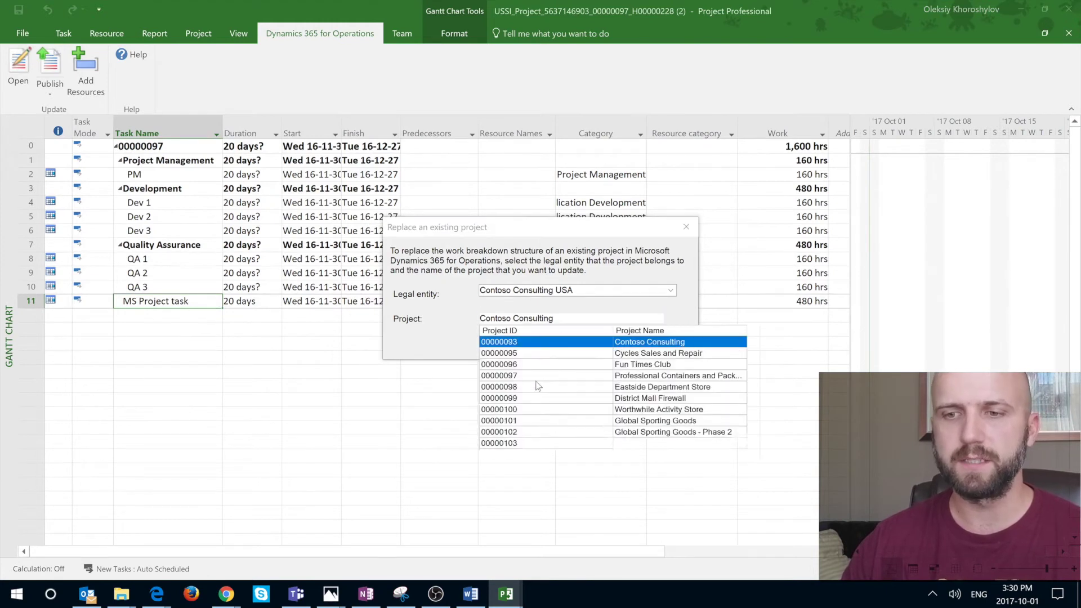
click(567, 375)
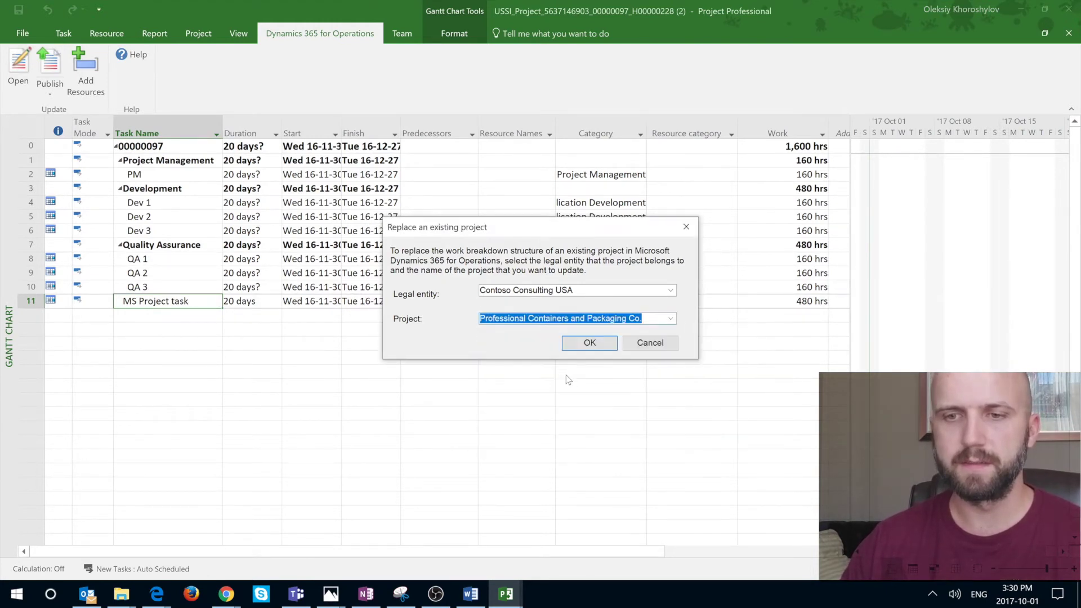
click(589, 345)
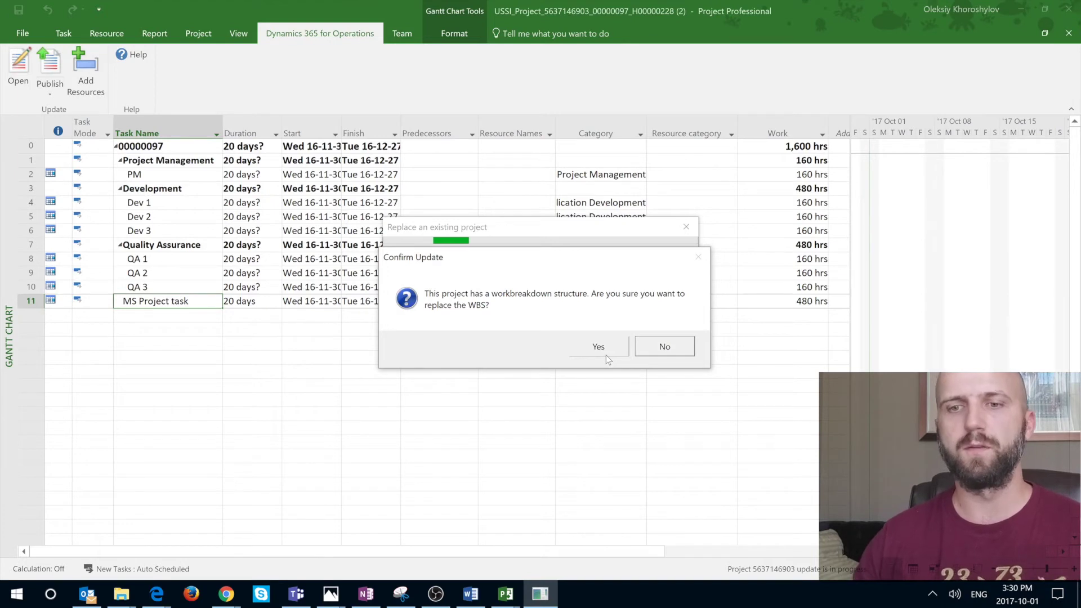
click(606, 354)
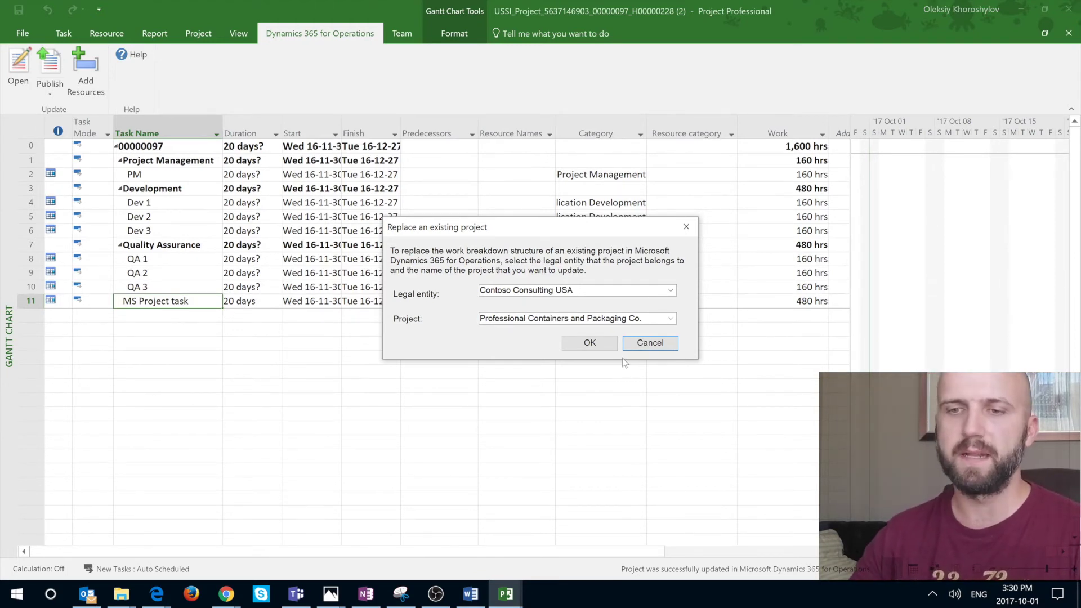
click(588, 343)
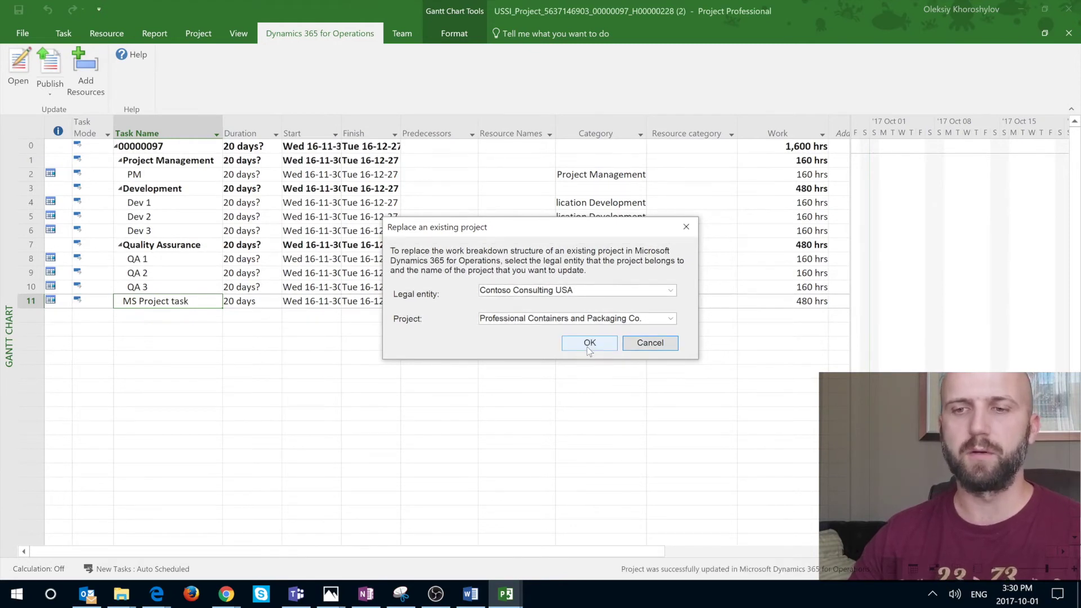
click(588, 345)
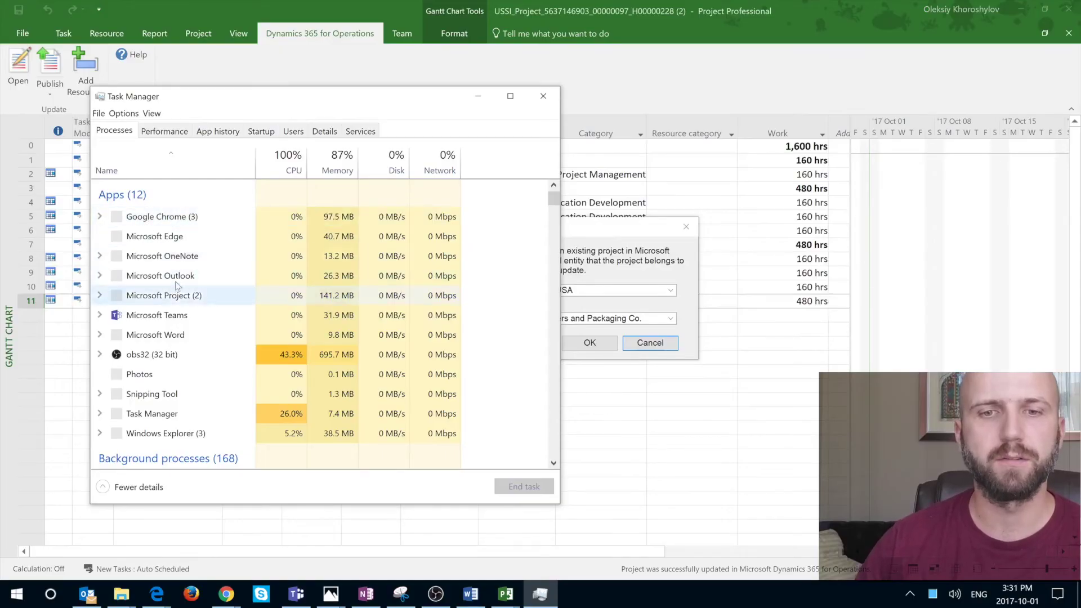
- End the Microsoft Project process in Task Manager and close Task Manager
click(184, 296)
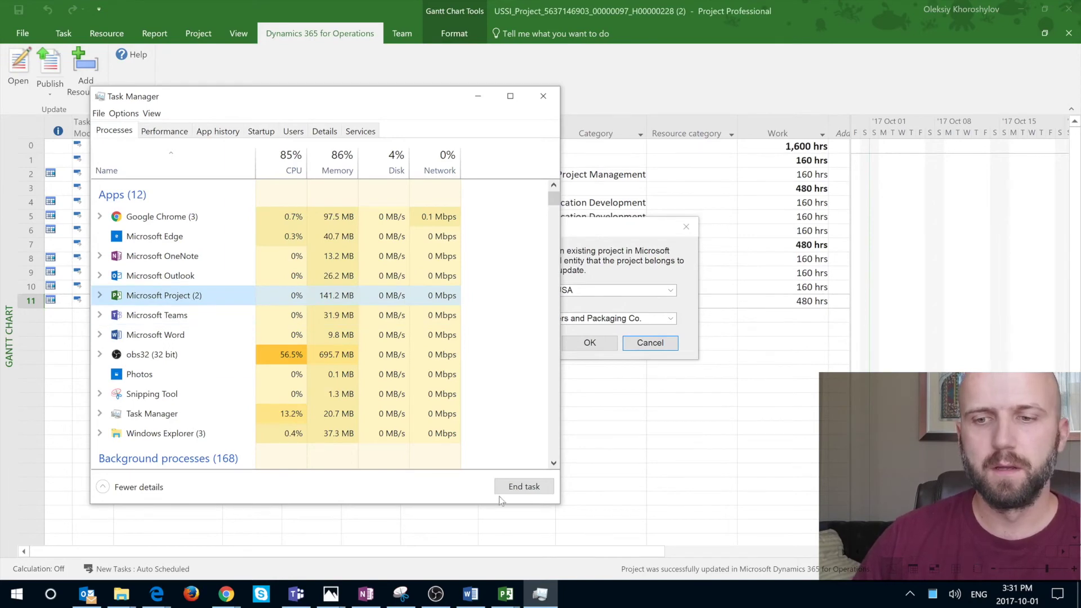
click(514, 488)
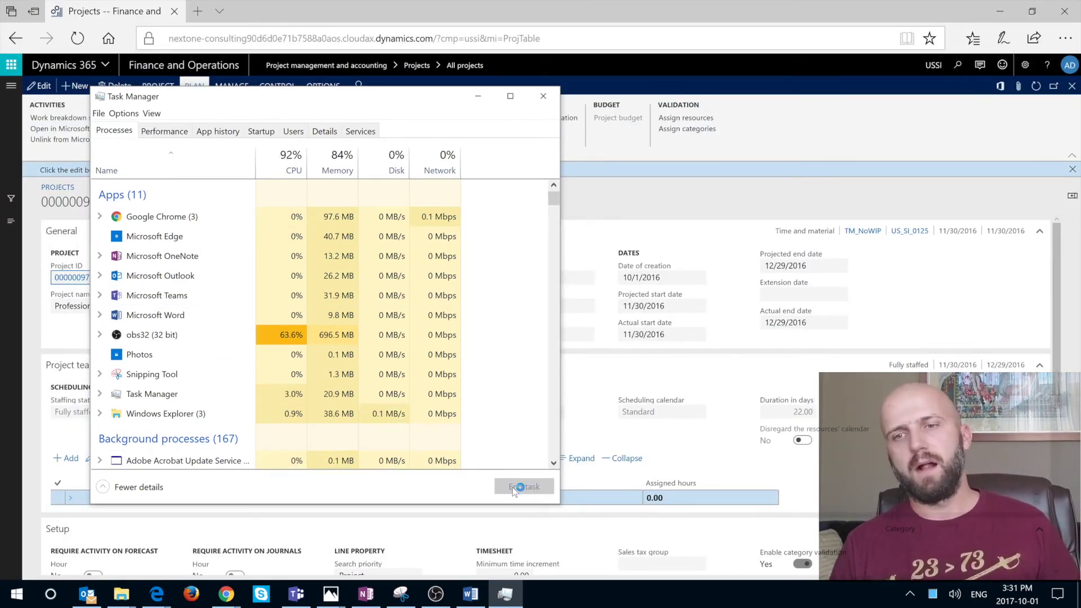
click(543, 96)
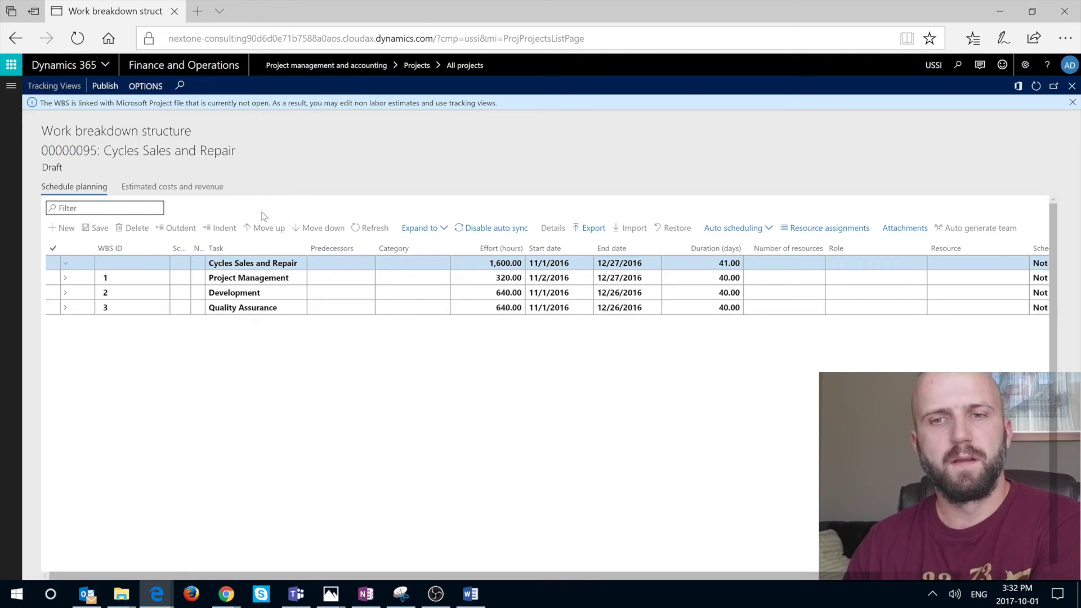
- Expand all levels of project 00000095's WBS, review it, and close it back to All projects
click(425, 228)
click(417, 258)
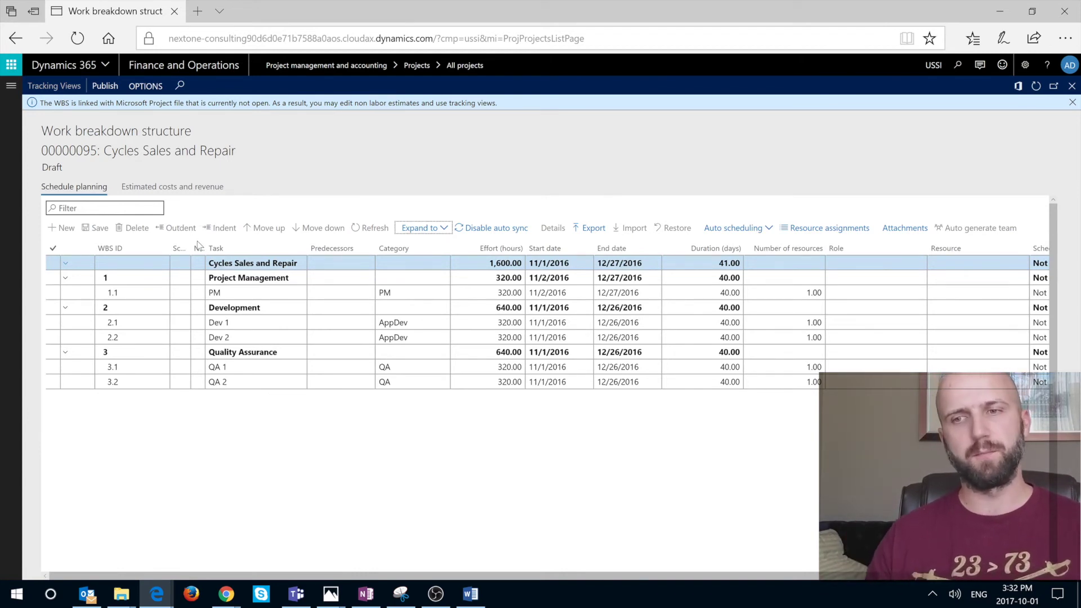
click(1072, 87)
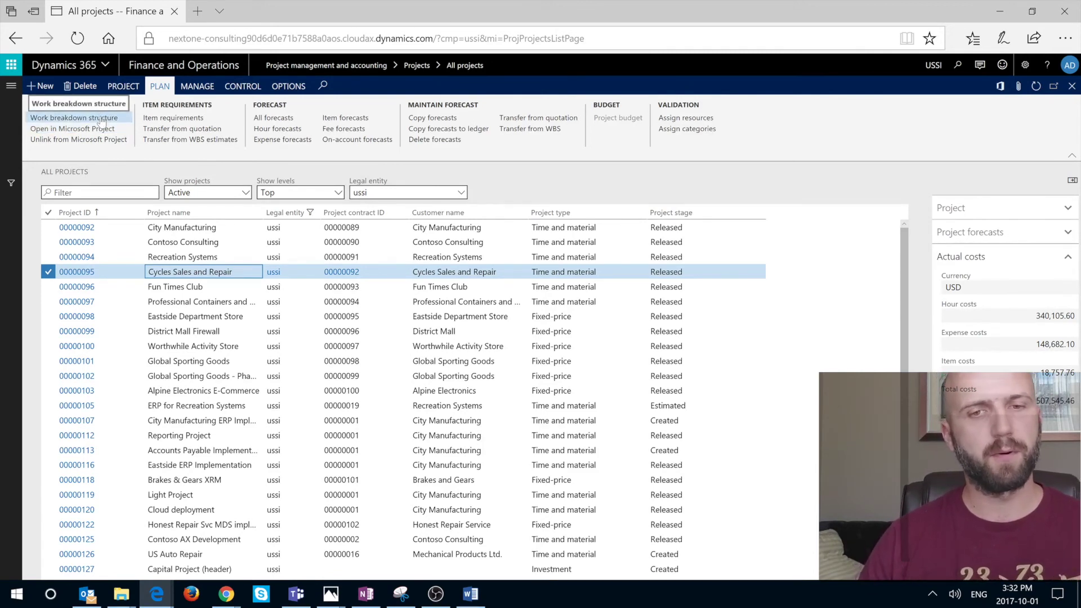
click(102, 119)
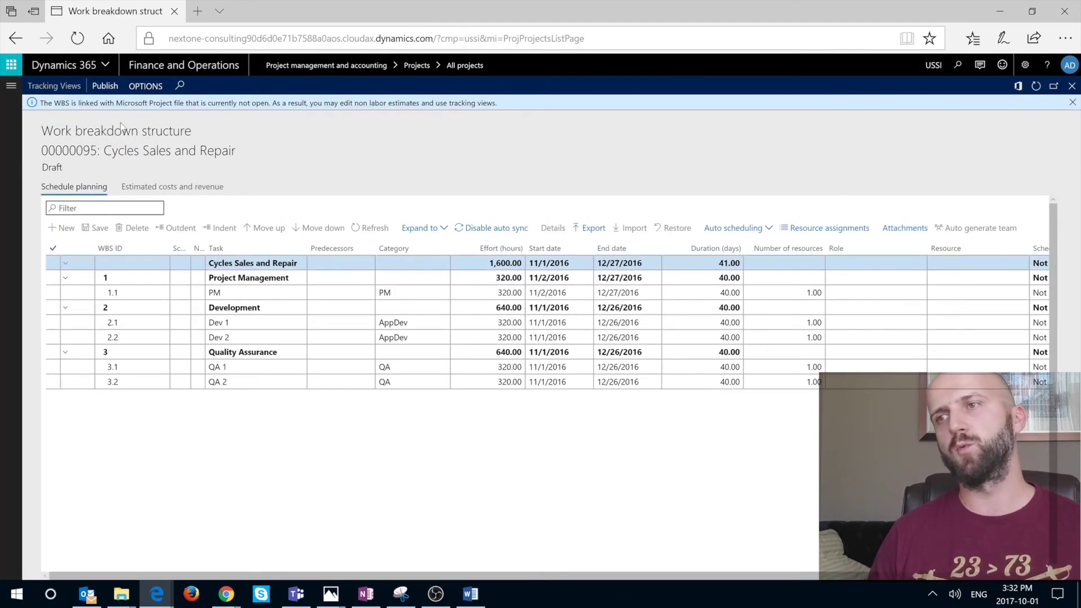
click(1072, 85)
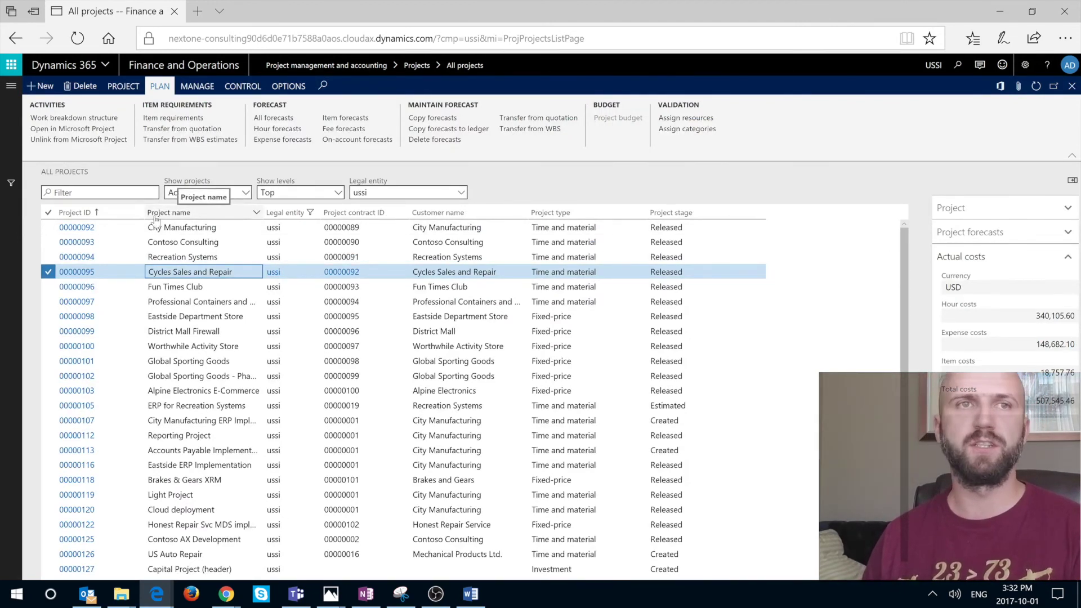
- Unlink project 00000095 from Microsoft Project, confirming deletion of the synced file
click(107, 140)
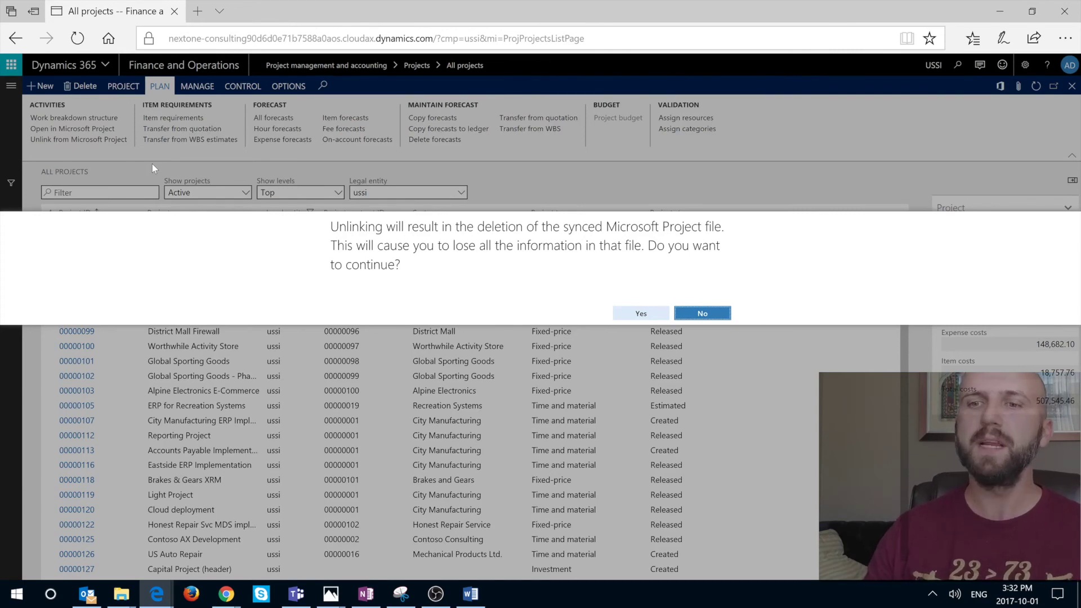
click(641, 314)
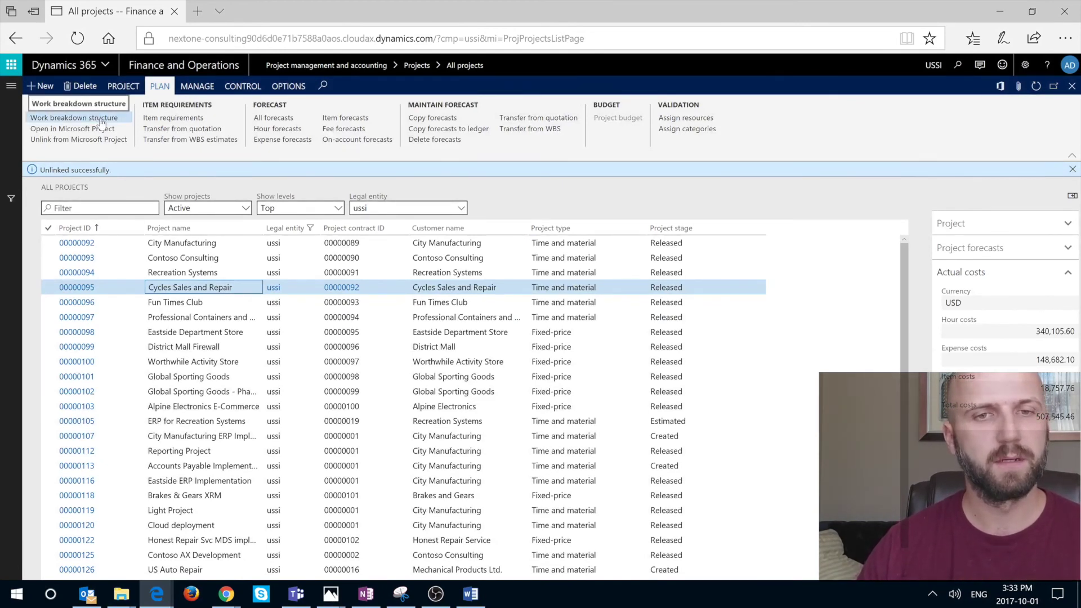
click(102, 122)
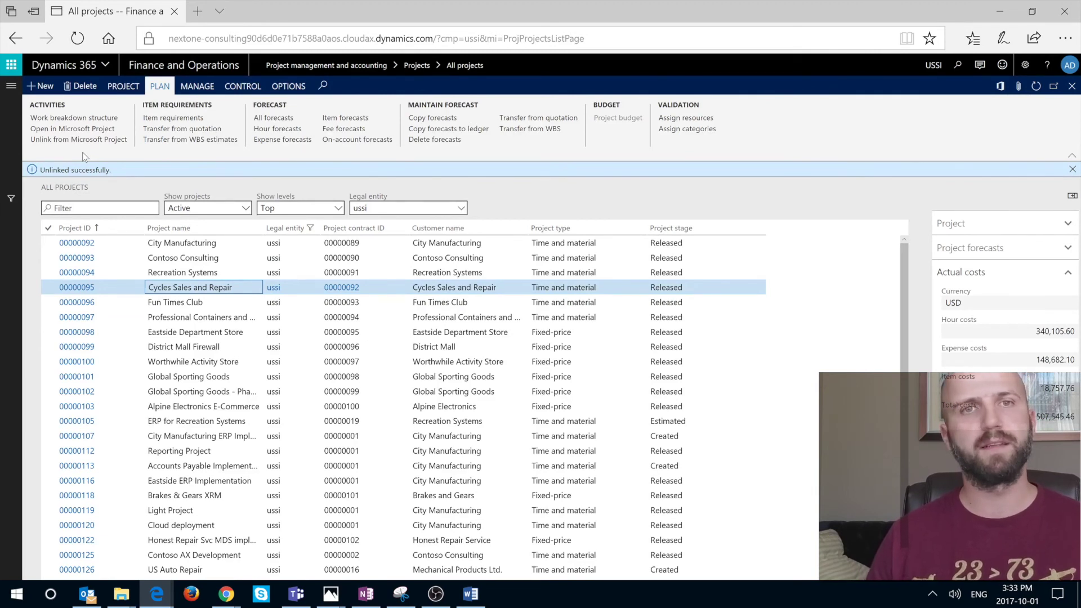
- Open the downloaded 00000095 .mpp, sign in with the work account's e-mail and password, and accept the Planning Wizard
click(107, 130)
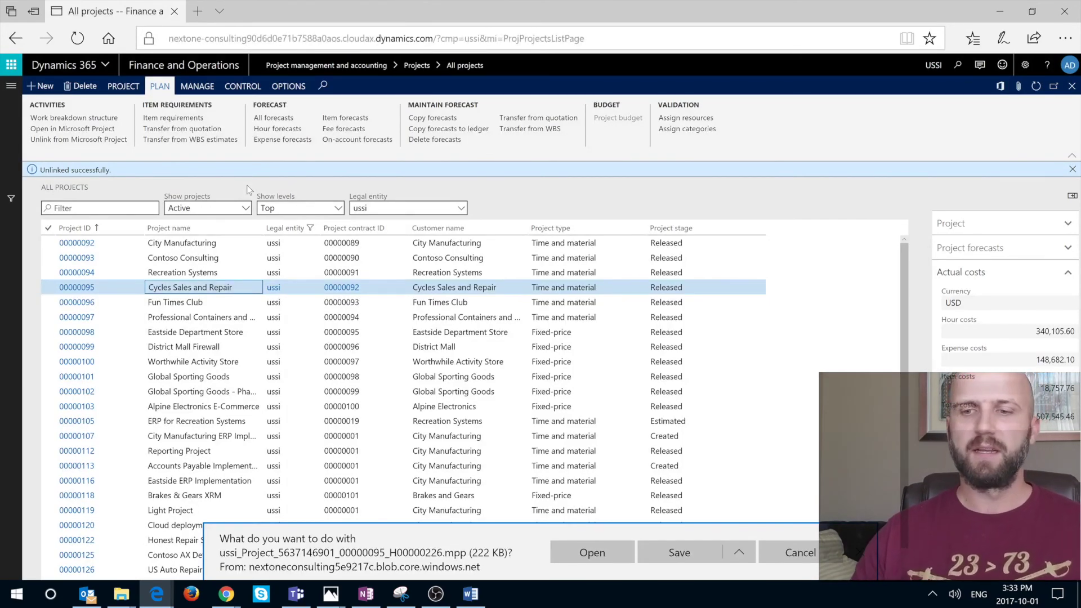
click(592, 551)
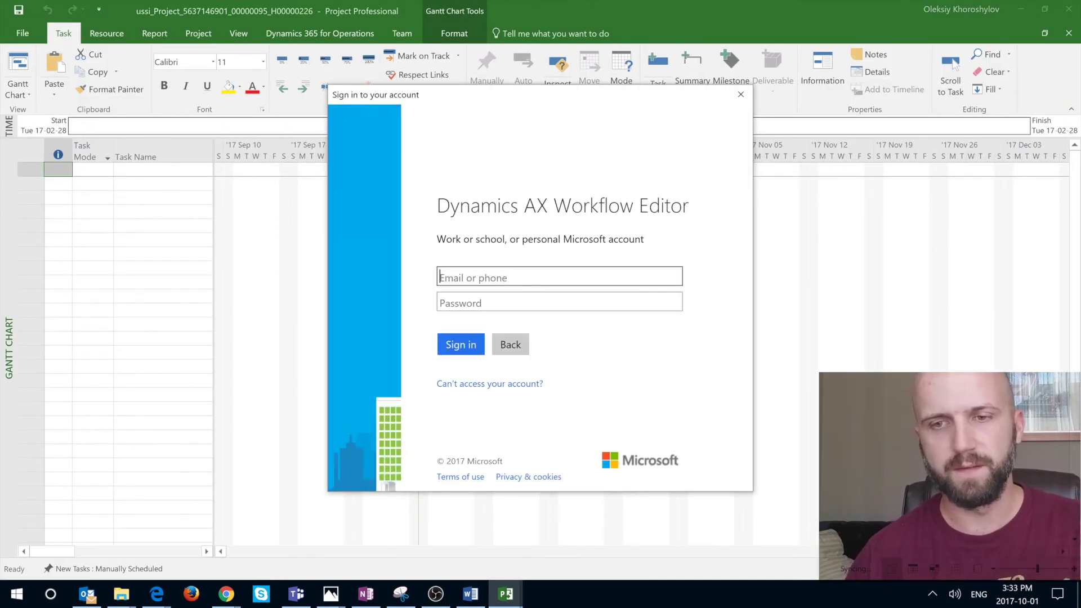
key(ctrl+v)
key(Tab)
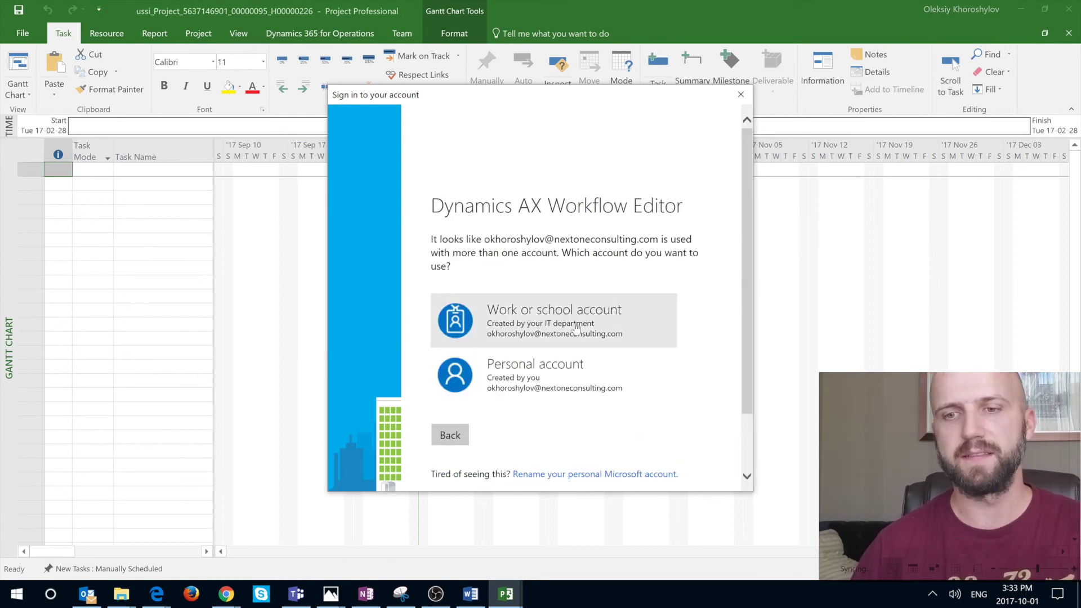
click(577, 326)
text(•••••••••)
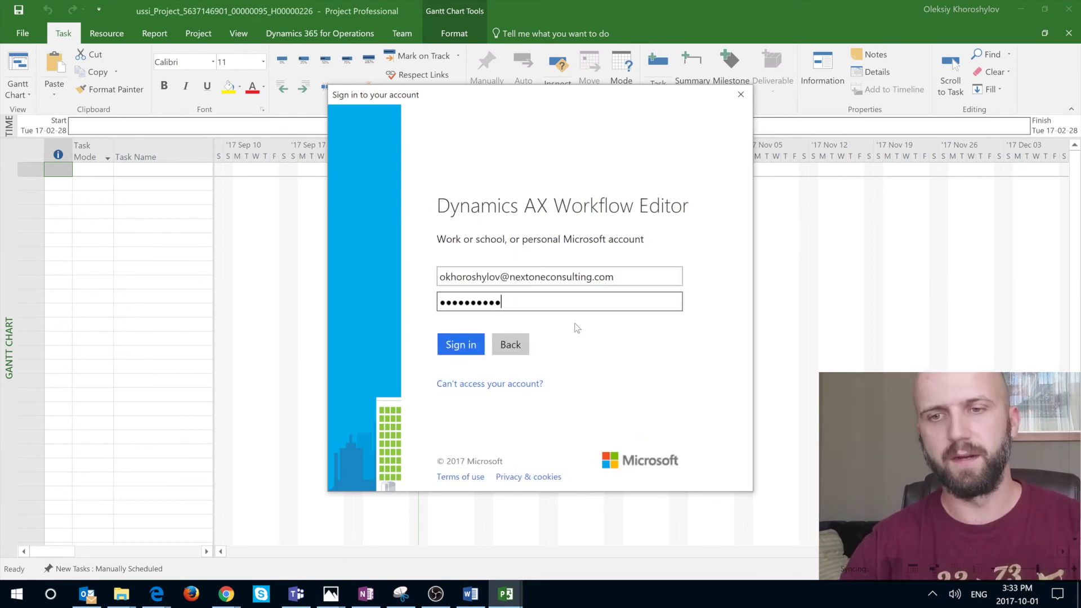
key(Return)
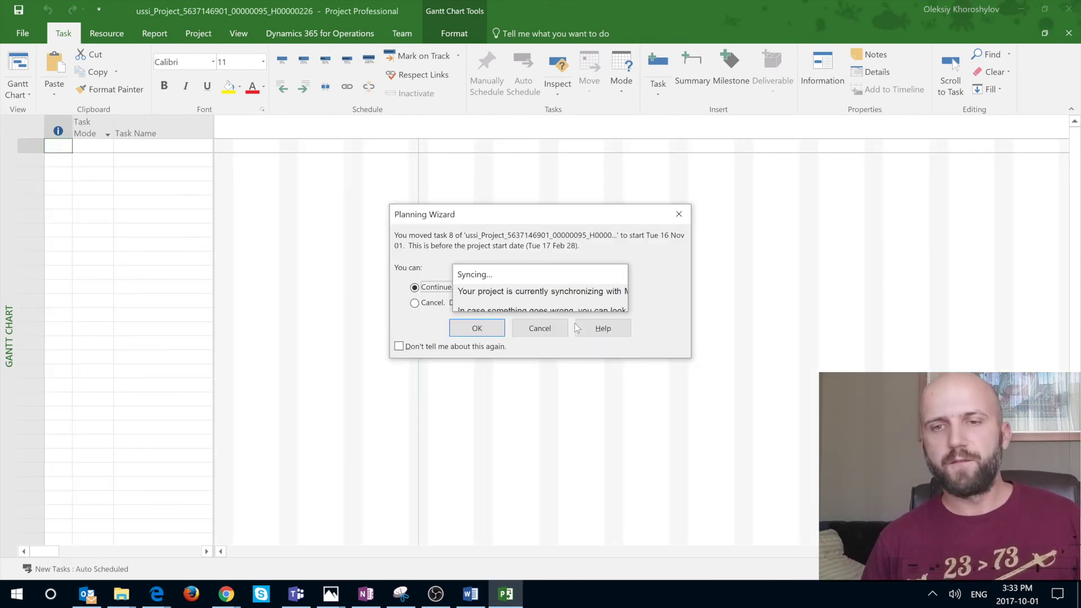
click(468, 330)
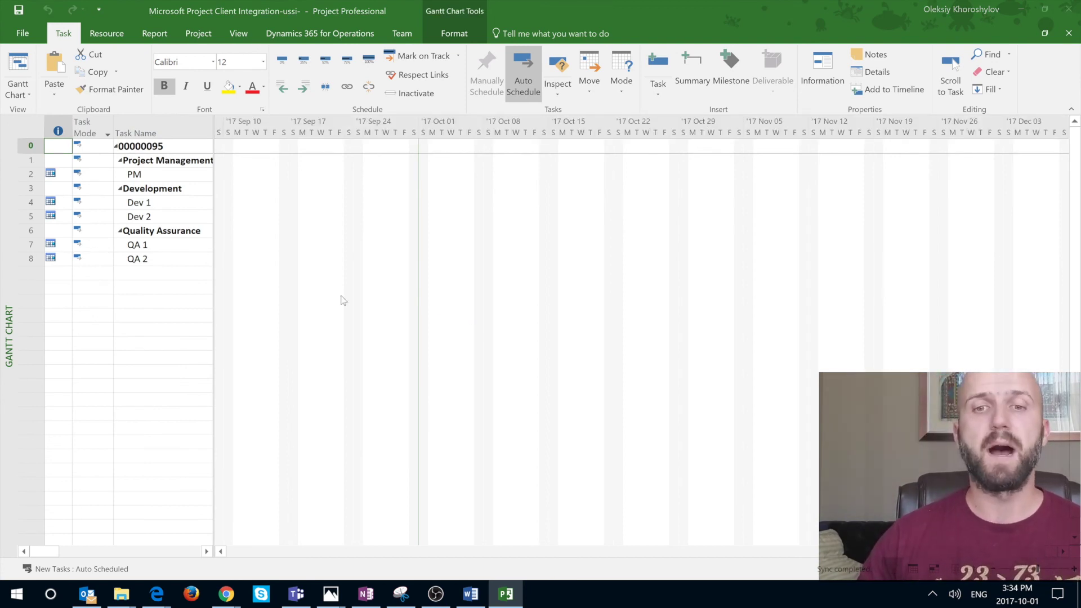
- Widen the task table to show duration, start, finish and category columns for project 00000095
drag(213, 302, 776, 352)
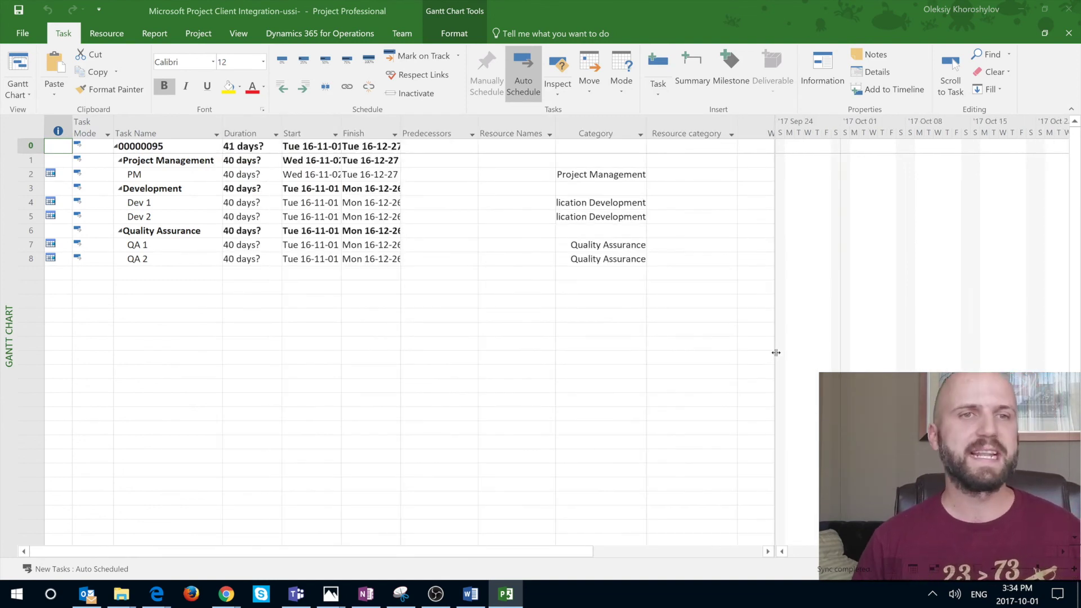